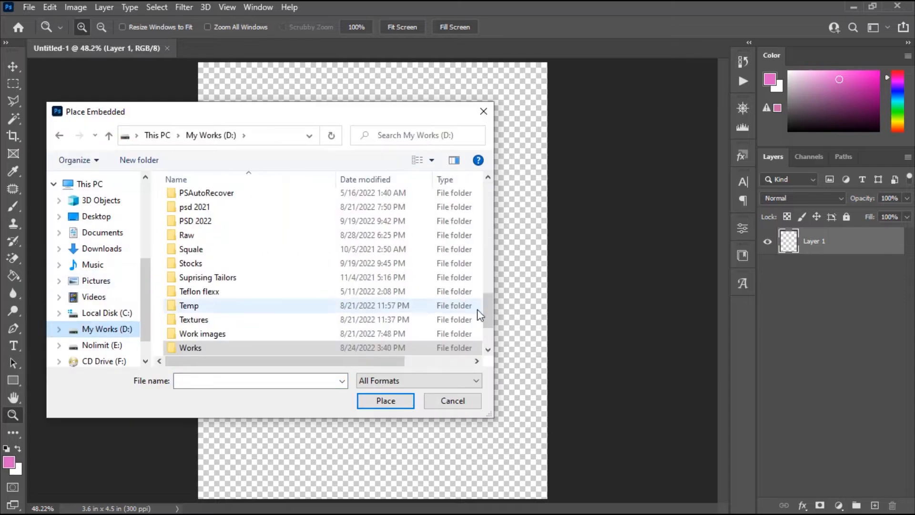
Step: Place the embedded image kara-eads-L7EwHkq1B2s-unsplash from the Backgrounds folder as the room background
{"action": "double_click", "coordinate": [239, 247]}
{"action": "left_click_drag", "start_coordinate": [491, 224], "coordinate": [486, 301]}
{"action": "left_click", "coordinate": [437, 215]}
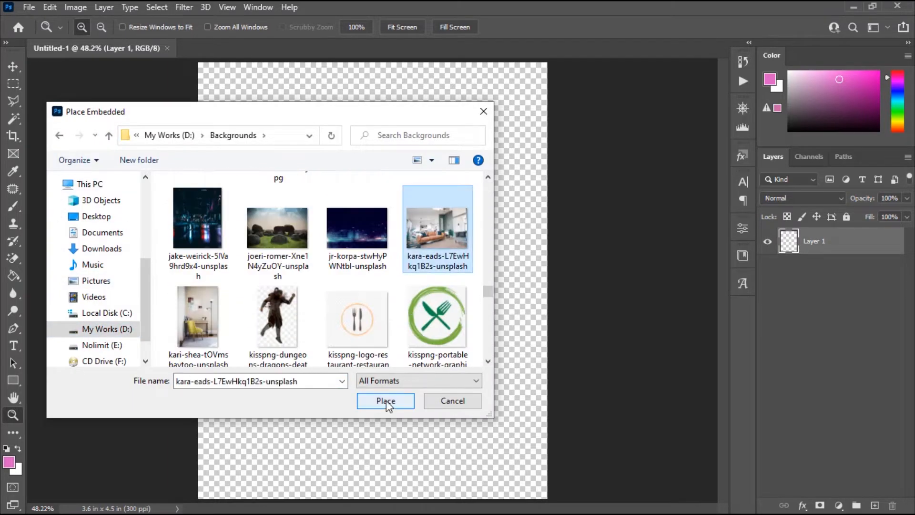
{"action": "left_click", "coordinate": [386, 400]}
{"action": "key", "text": "Return"}
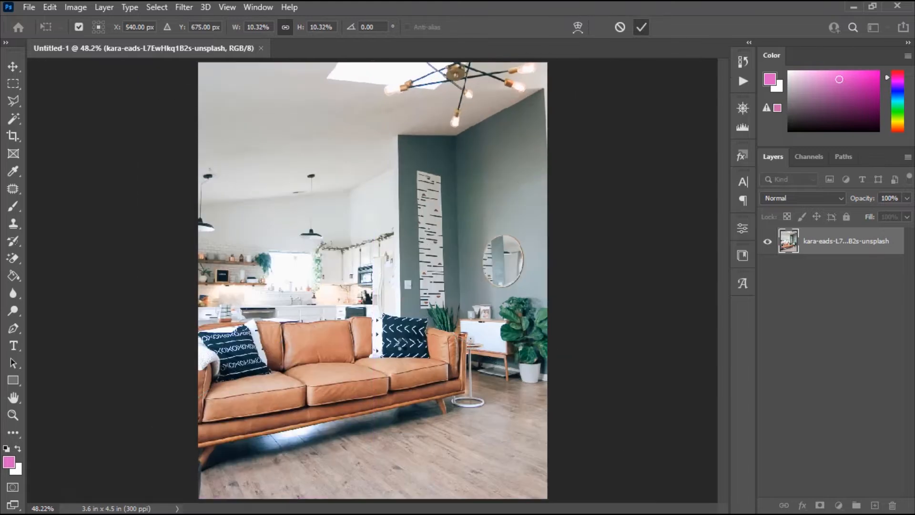
Step: Add a new layer, place the Watch Dogs 2 character render below it, and position the figure in front of the sofa
{"action": "left_click", "coordinate": [875, 505]}
{"action": "left_click", "coordinate": [29, 8]}
{"action": "left_click", "coordinate": [82, 284]}
{"action": "left_click", "coordinate": [107, 291]}
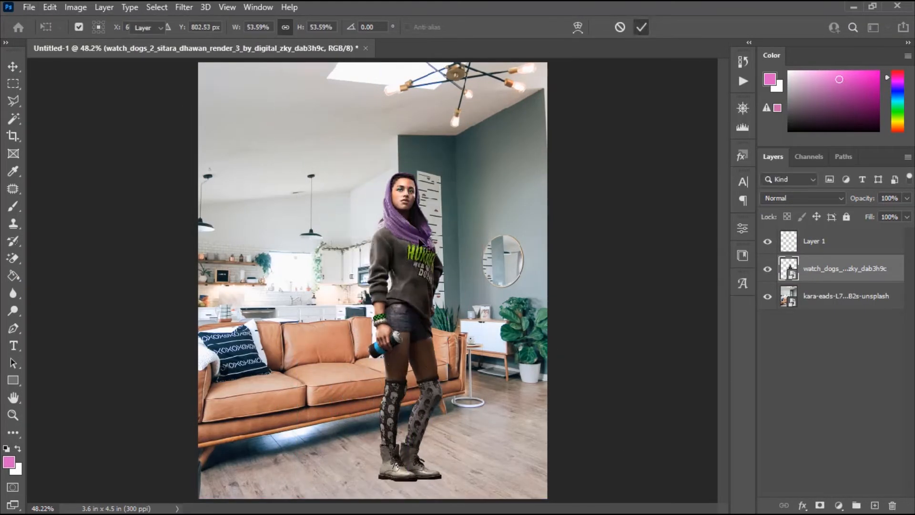
{"action": "left_click_drag", "start_coordinate": [419, 239], "coordinate": [398, 241]}
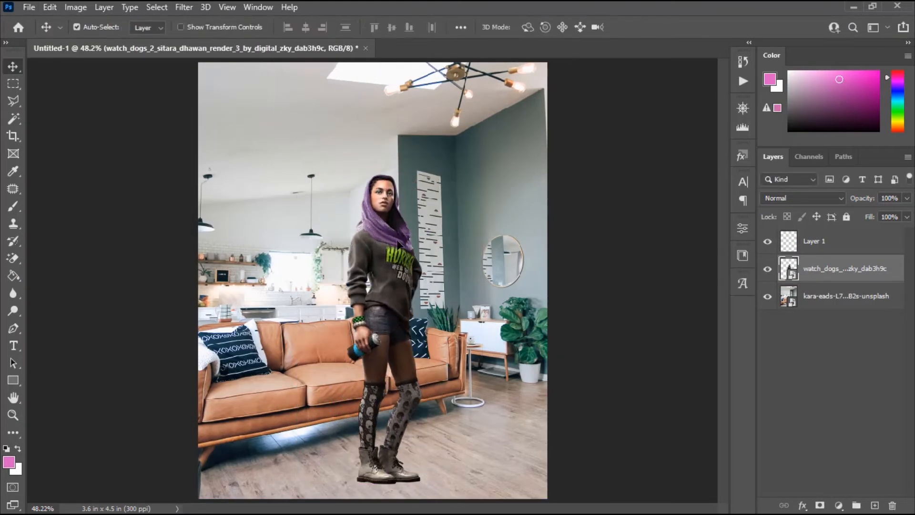
{"action": "left_click_drag", "start_coordinate": [398, 241], "coordinate": [392, 244]}
Step: Add an Exposure adjustment clipped to the background photo and lower its exposure to about -1.56
{"action": "left_click", "coordinate": [503, 444]}
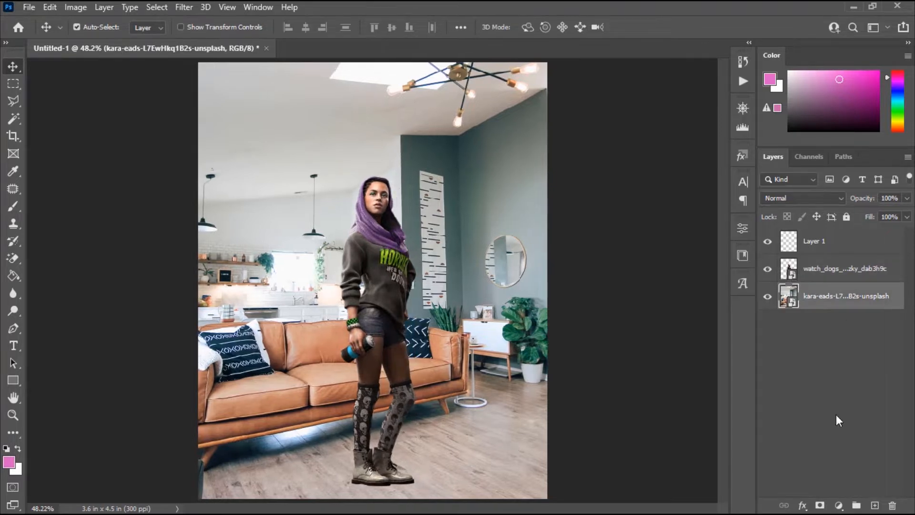
{"action": "left_click", "coordinate": [839, 505]}
{"action": "left_click", "coordinate": [832, 350]}
{"action": "left_click", "coordinate": [628, 452]}
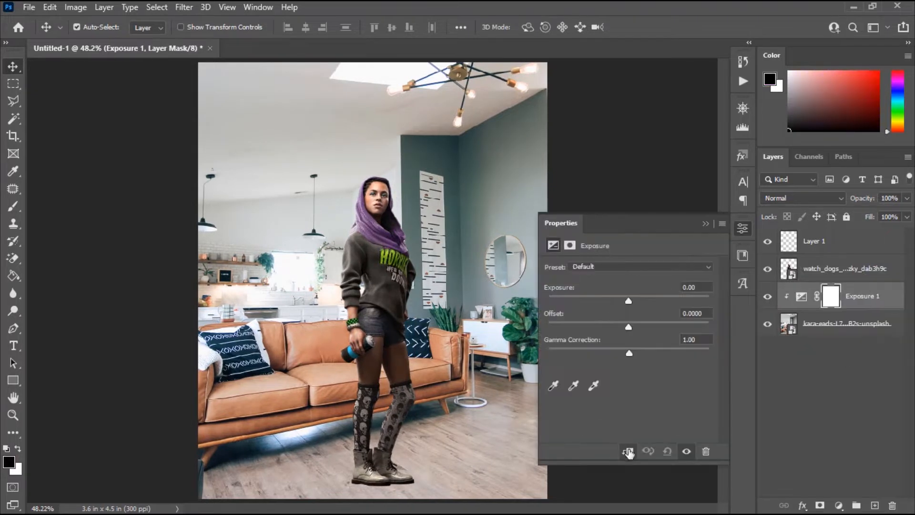
{"action": "left_click_drag", "start_coordinate": [629, 301], "coordinate": [611, 299]}
Step: Lower the highlight output of the red, green and blue channels in a Curves adjustment clipped to the background
{"action": "left_click", "coordinate": [660, 286]}
{"action": "left_click", "coordinate": [660, 308]}
{"action": "left_click_drag", "start_coordinate": [707, 301], "coordinate": [712, 327]}
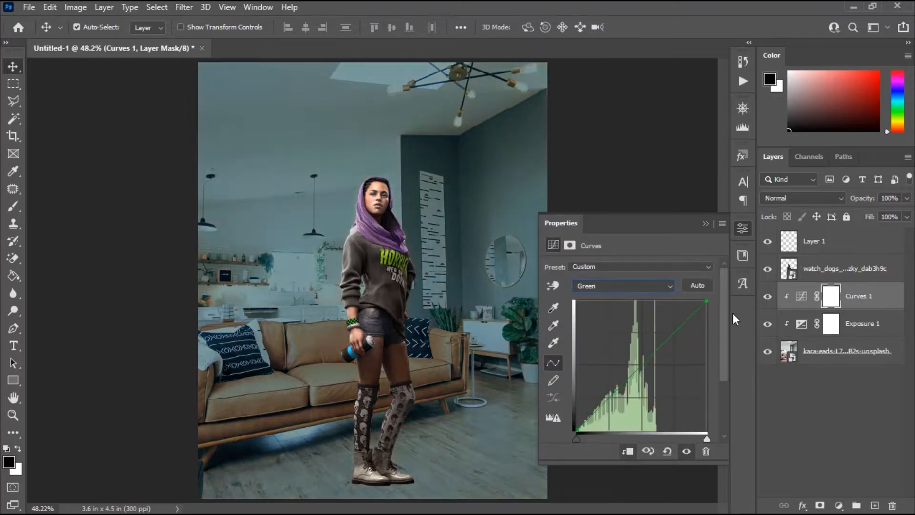
{"action": "left_click_drag", "start_coordinate": [708, 301], "coordinate": [714, 335]}
{"action": "left_click", "coordinate": [664, 287]}
{"action": "left_click", "coordinate": [662, 328]}
{"action": "left_click", "coordinate": [706, 223]}
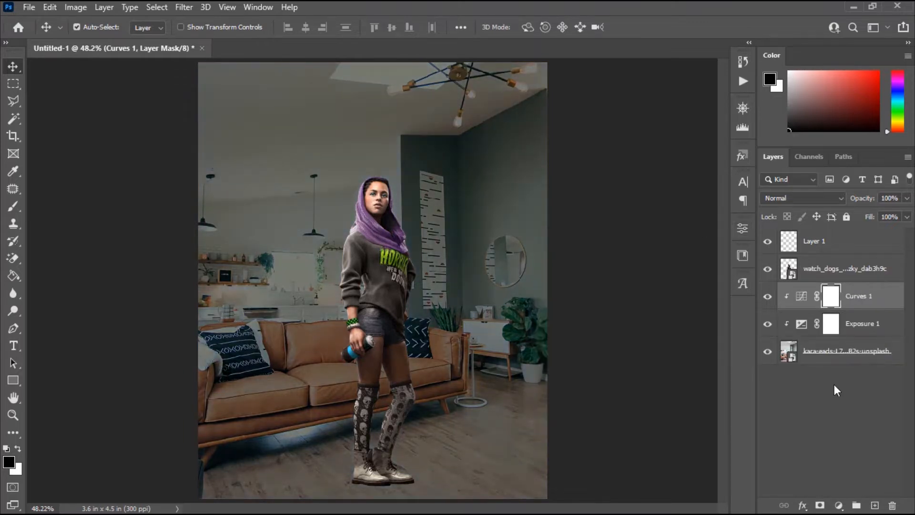
Step: Add a new layer above the background's Curves adjustment and darken the character with a clipped Exposure adjustment of about -0.72
{"action": "left_click", "coordinate": [875, 506]}
{"action": "mouse_move", "coordinate": [852, 297]}
{"action": "left_mouse_down"}
{"action": "mouse_move", "coordinate": [850, 353]}
{"action": "mouse_move", "coordinate": [857, 294]}
{"action": "left_mouse_up"}
{"action": "left_click", "coordinate": [386, 248]}
{"action": "left_click", "coordinate": [839, 506]}
{"action": "left_click", "coordinate": [827, 343]}
{"action": "left_click", "coordinate": [628, 451]}
{"action": "left_click_drag", "start_coordinate": [625, 289], "coordinate": [621, 299]}
{"action": "left_click", "coordinate": [707, 223]}
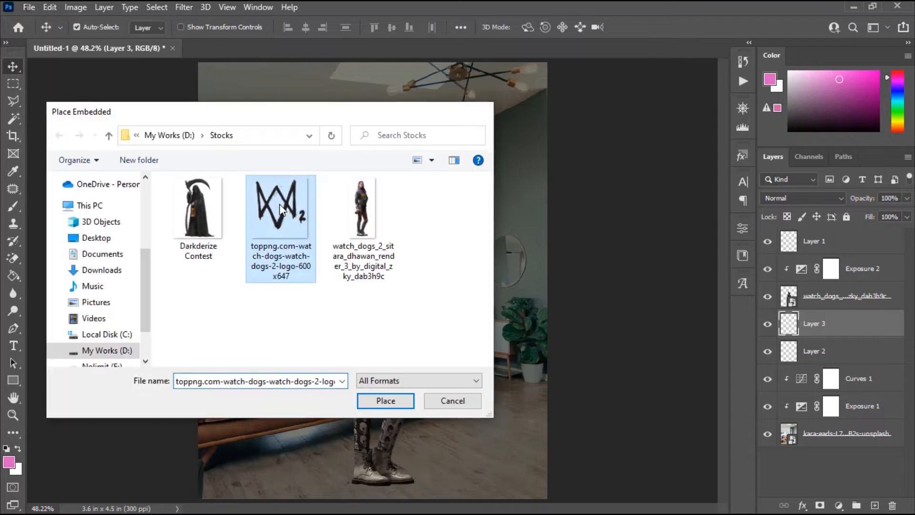
Step: Place the Watch Dogs 2 logo from the Stocks folder and scale and position it behind the character's upper body
{"action": "double_click", "coordinate": [282, 210]}
{"action": "left_click_drag", "start_coordinate": [373, 468], "coordinate": [372, 348]}
{"action": "left_click_drag", "start_coordinate": [372, 92], "coordinate": [372, 118]}
{"action": "left_click_drag", "start_coordinate": [423, 164], "coordinate": [436, 163]}
{"action": "key", "text": "Return"}
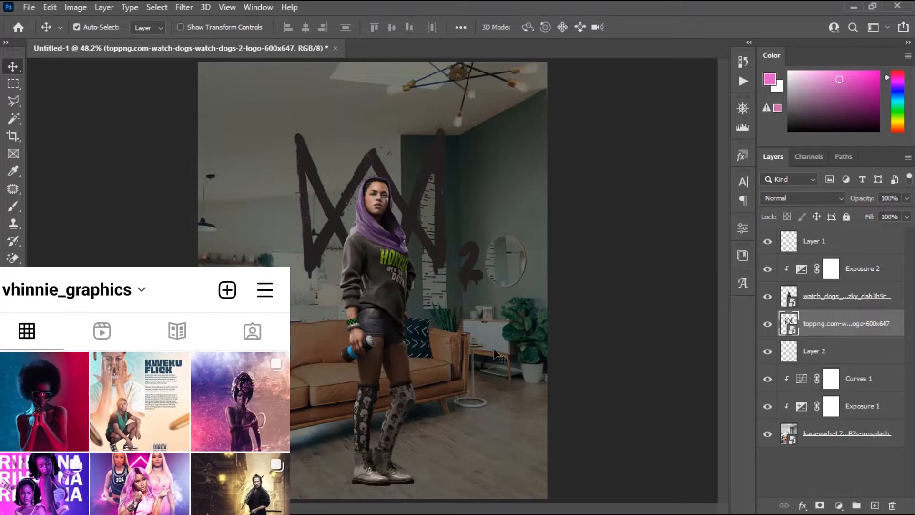
Step: Raise the green channel in the background's Curves adjustment and lower its Exposure adjustment a little below -1.56
{"action": "double_click", "coordinate": [801, 379]}
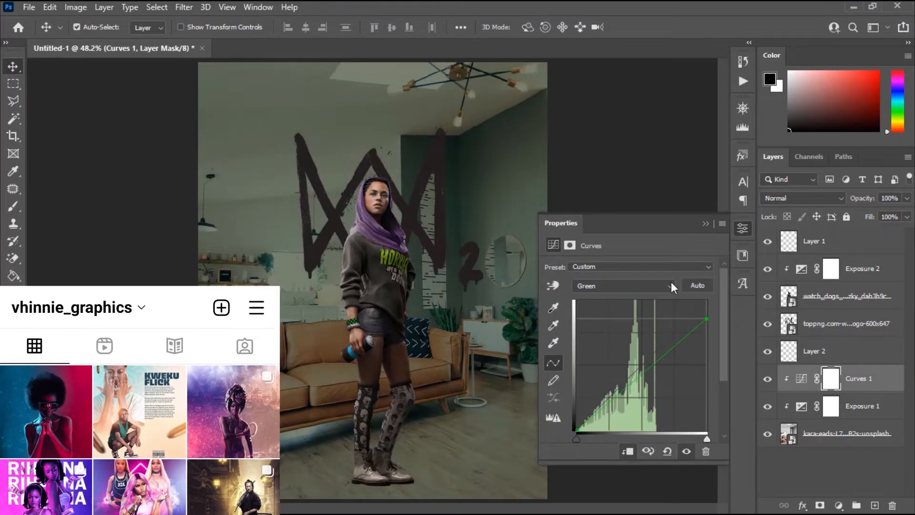
{"action": "left_click", "coordinate": [707, 224]}
{"action": "left_click", "coordinate": [805, 432]}
{"action": "double_click", "coordinate": [802, 408]}
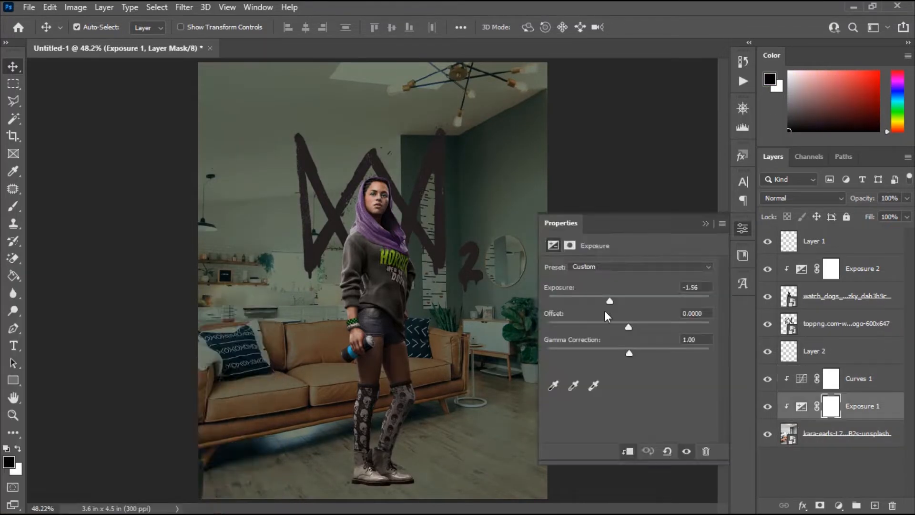
{"action": "left_click_drag", "start_coordinate": [609, 301], "coordinate": [604, 301]}
{"action": "double_click", "coordinate": [801, 379]}
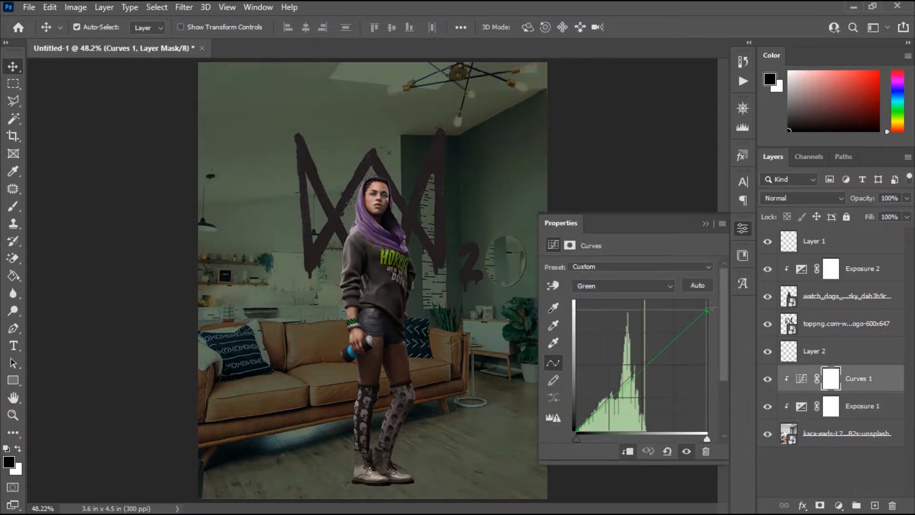
{"action": "left_click", "coordinate": [706, 225]}
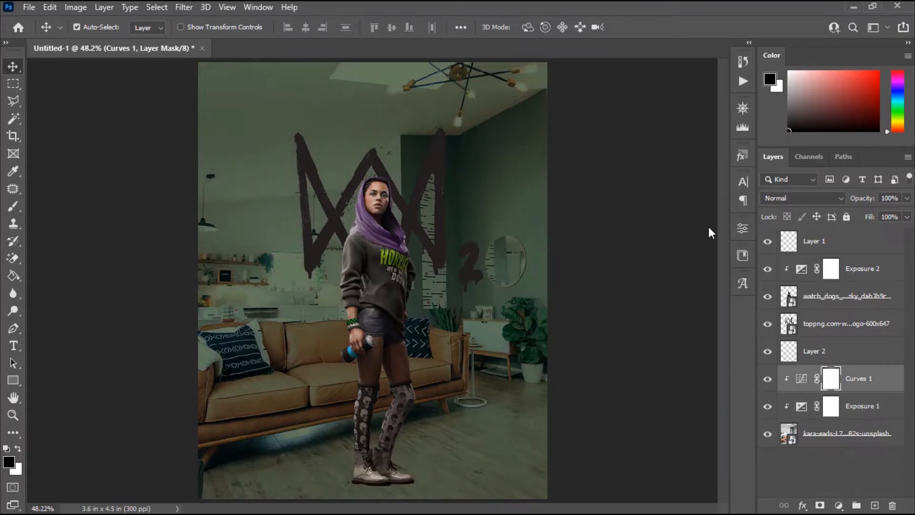
Step: Nudge the logo slightly upward and check the settings of the character's Exposure adjustment
{"action": "left_click", "coordinate": [440, 166]}
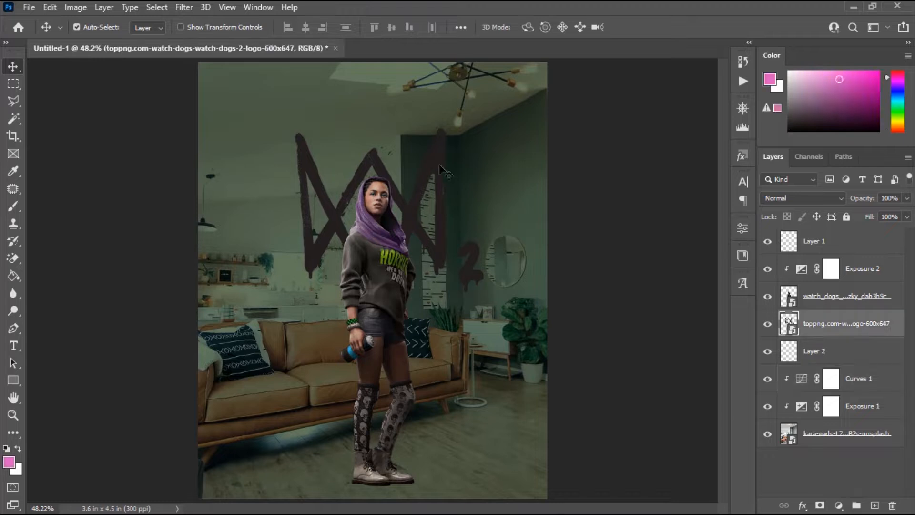
{"action": "double_click", "coordinate": [801, 268]}
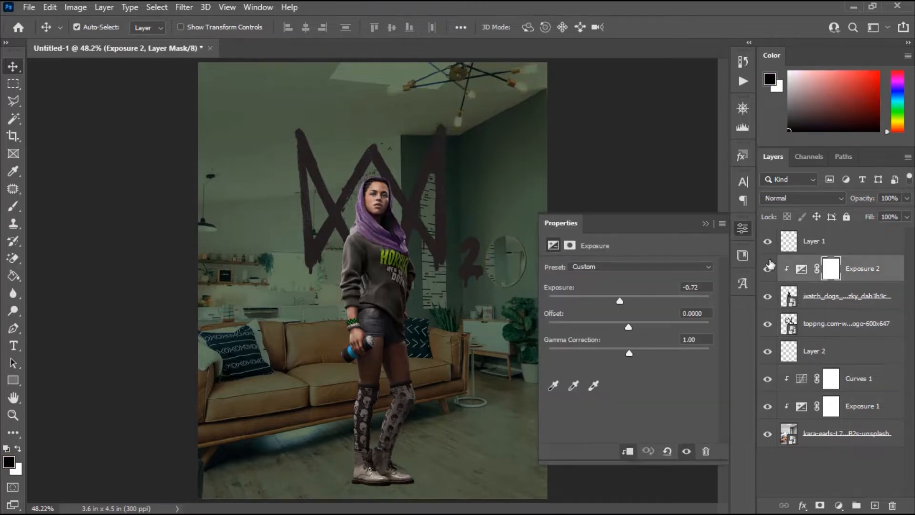
{"action": "left_click", "coordinate": [708, 225]}
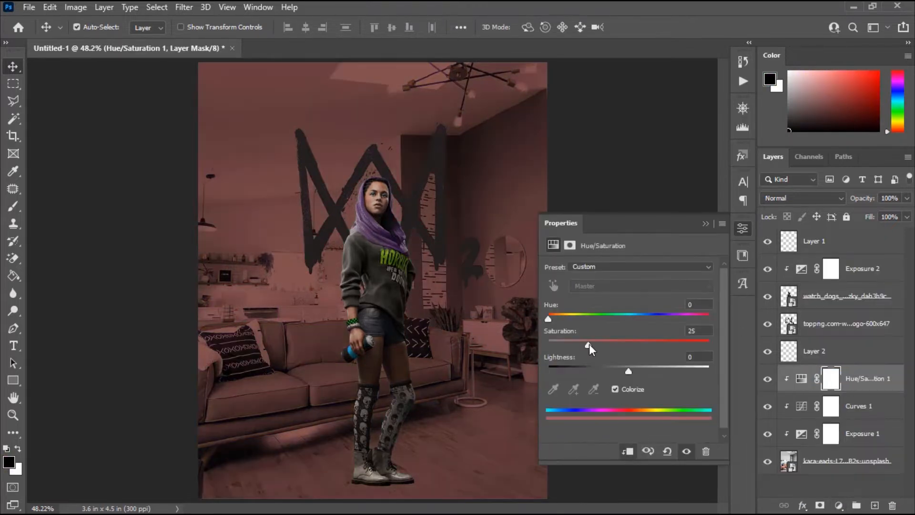
Step: Colorize the background green with a clipped Hue/Saturation adjustment, hue about 90 and saturation about 29, and invert its mask to black
{"action": "left_click_drag", "start_coordinate": [549, 318], "coordinate": [596, 316]}
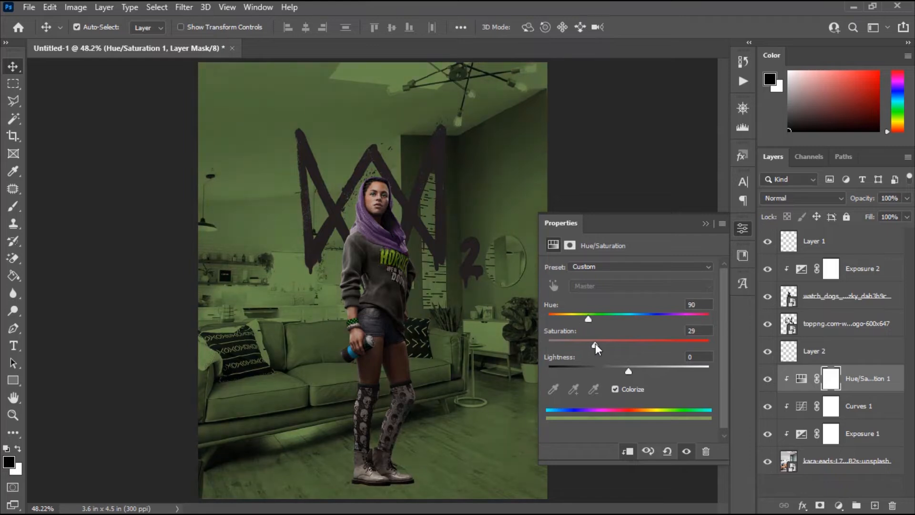
{"action": "left_click", "coordinate": [706, 223]}
{"action": "key", "text": "ctrl+i"}
Step: Darken the room further by lowering the background's Exposure adjustment
{"action": "left_click", "coordinate": [388, 295]}
{"action": "left_click", "coordinate": [438, 224]}
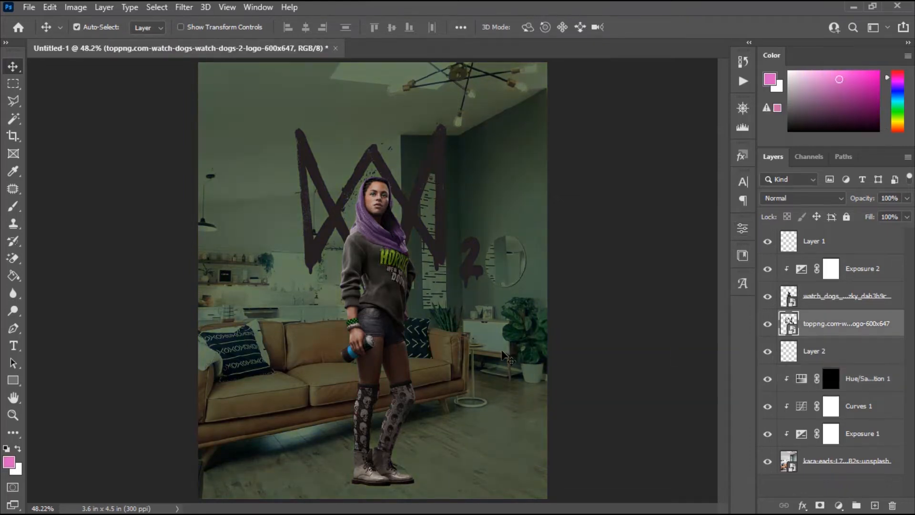
{"action": "left_click", "coordinate": [500, 305]}
{"action": "double_click", "coordinate": [802, 435]}
{"action": "left_click", "coordinate": [705, 224]}
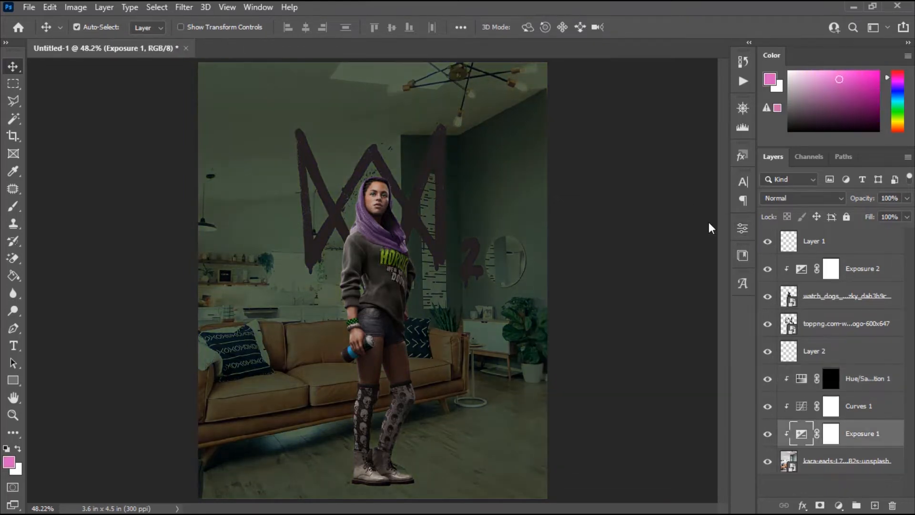
Step: Apply a green Color Overlay layer style to the logo
{"action": "left_click", "coordinate": [896, 330]}
{"action": "double_click", "coordinate": [887, 327]}
{"action": "double_click", "coordinate": [852, 335]}
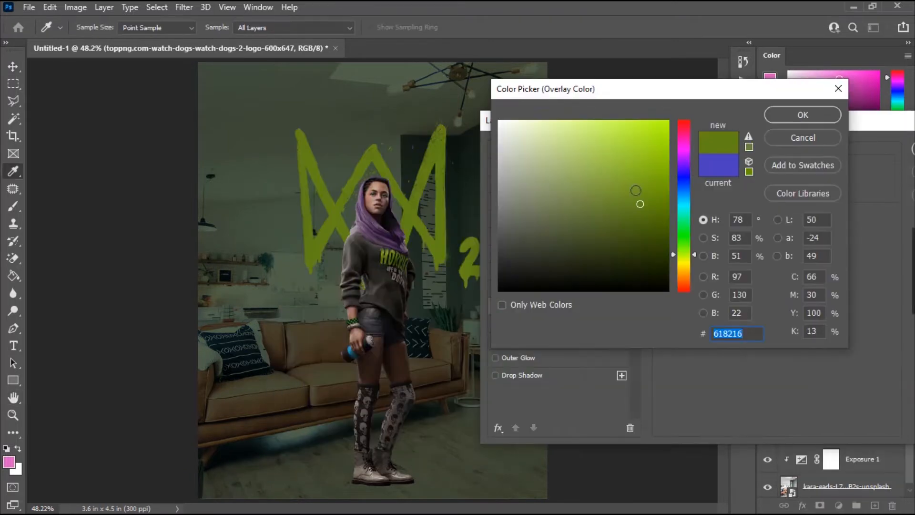
{"action": "left_click", "coordinate": [801, 116]}
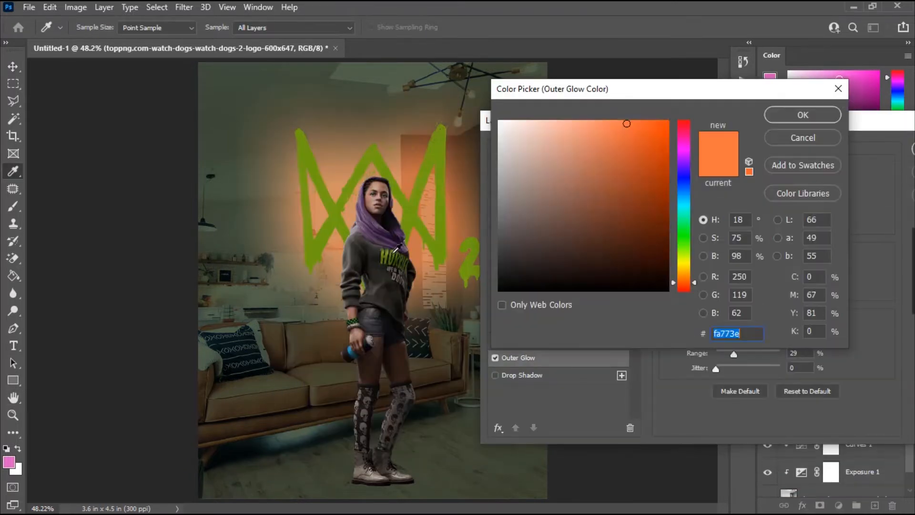
Step: Give the logo an Outer Glow in the green sampled from the sweatshirt lettering, with 43% opacity and a size of about 131 px
{"action": "left_click", "coordinate": [395, 252]}
{"action": "left_click", "coordinate": [803, 114]}
{"action": "left_click_drag", "start_coordinate": [766, 188], "coordinate": [742, 187]}
{"action": "left_click_drag", "start_coordinate": [772, 290], "coordinate": [747, 292]}
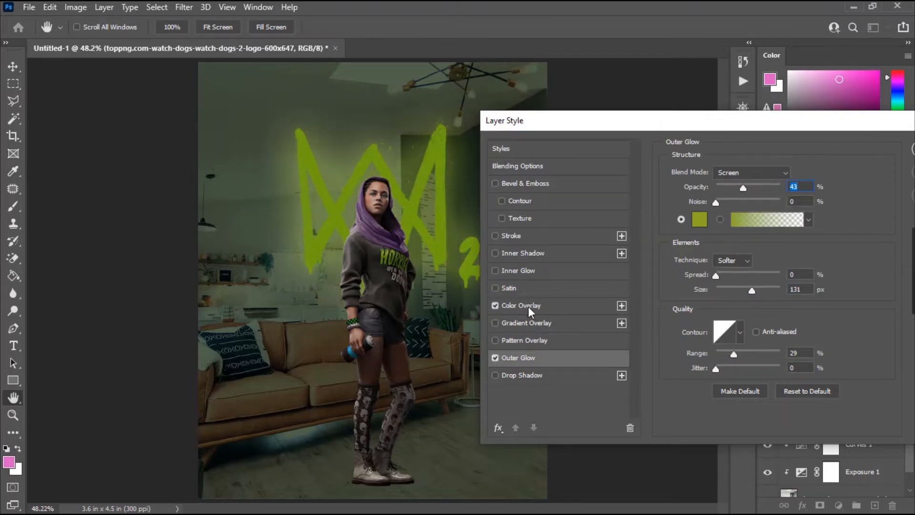
Step: Brighten the green of the logo's Outer Glow and Color Overlay
{"action": "left_click", "coordinate": [700, 220]}
{"action": "left_click_drag", "start_coordinate": [617, 178], "coordinate": [618, 146]}
{"action": "left_click", "coordinate": [803, 115]}
{"action": "left_click", "coordinate": [529, 305]}
{"action": "left_click", "coordinate": [804, 174]}
{"action": "left_click", "coordinate": [803, 115]}
Step: Refine the logo's Outer Glow colour and raise its opacity slightly
{"action": "left_click", "coordinate": [520, 357]}
{"action": "left_click", "coordinate": [699, 220]}
{"action": "left_click", "coordinate": [803, 115]}
{"action": "left_click_drag", "start_coordinate": [743, 188], "coordinate": [747, 187]}
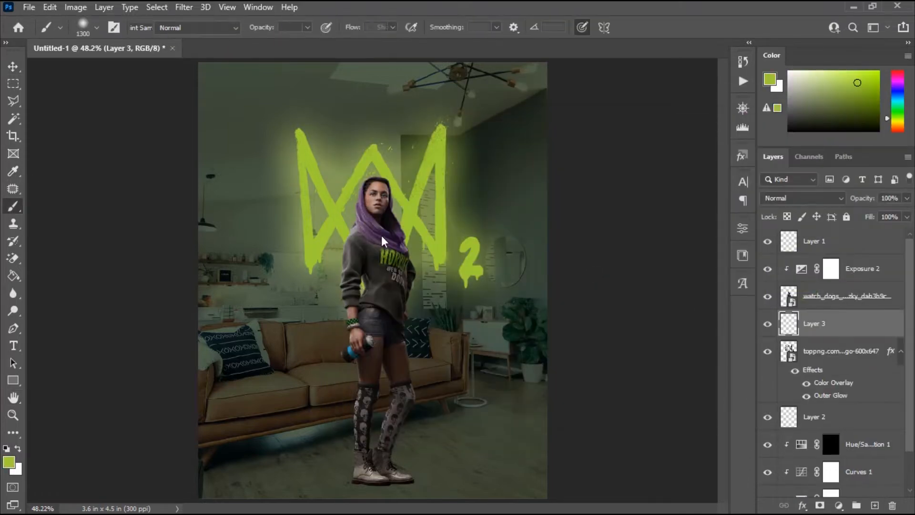
Step: Paint a large green glow over the logo on the new layer with a soft 1100 px brush
{"action": "key", "text": "bracketleft"}
{"action": "key", "text": "bracketleft"}
{"action": "left_click", "coordinate": [383, 207]}
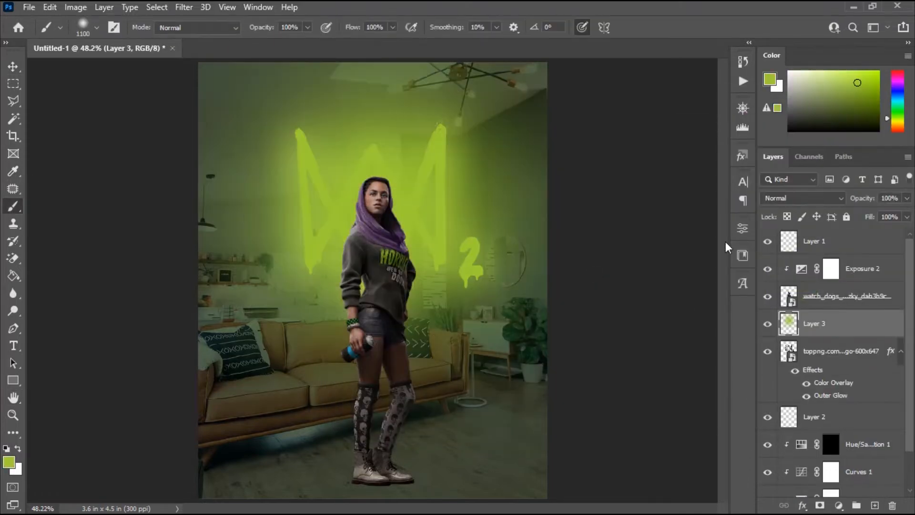
Step: Change the blend mode of the painted glow layer and set its opacity to 43%
{"action": "left_click", "coordinate": [804, 198]}
{"action": "left_click", "coordinate": [791, 292]}
{"action": "key", "text": "v"}
{"action": "key", "text": "4"}
{"action": "key", "text": "3"}
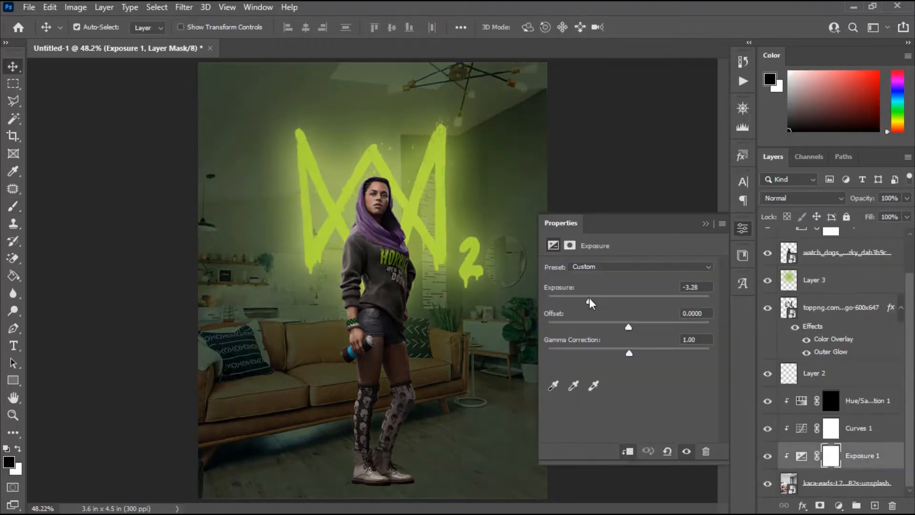
Step: Lower the background's Exposure adjustment below -3.28 to darken the room
{"action": "left_click_drag", "start_coordinate": [589, 298], "coordinate": [580, 296]}
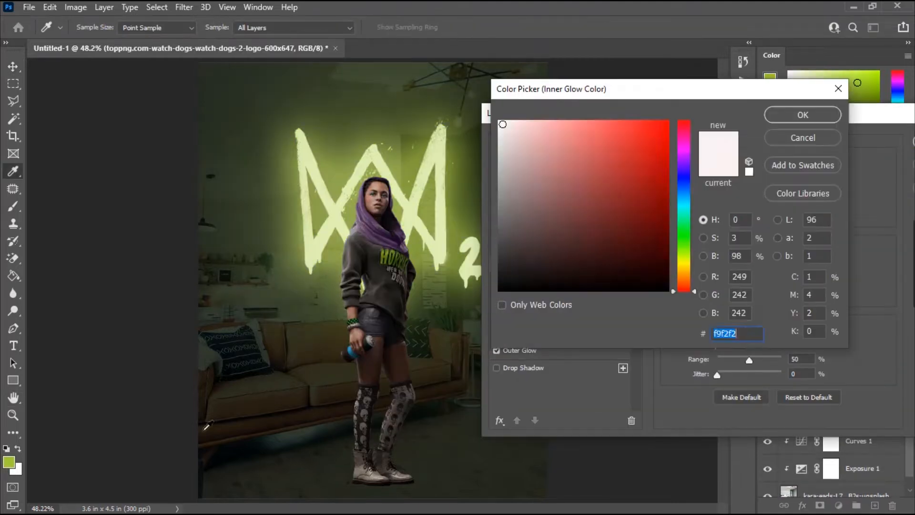
Step: Set the logo's Inner Glow colour to a7d936 and apply the layer style
{"action": "type", "text": "a7d936"}
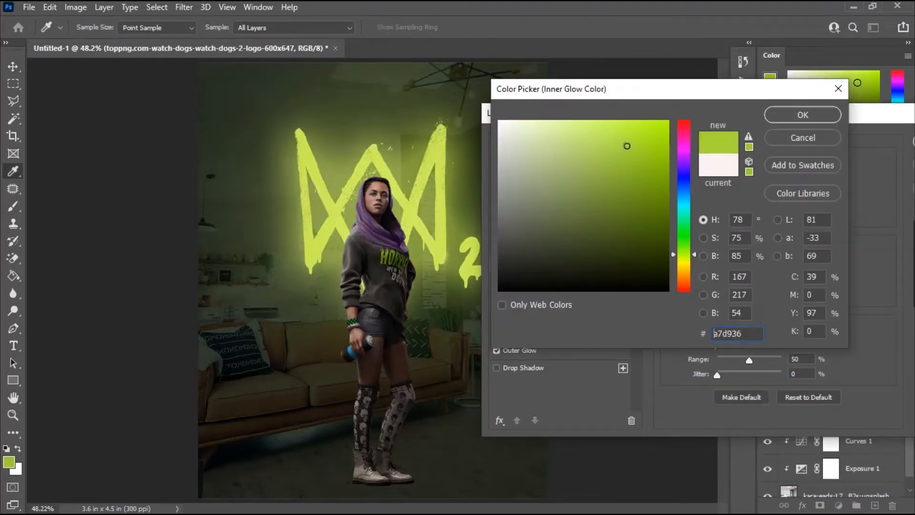
{"action": "key", "text": "Return"}
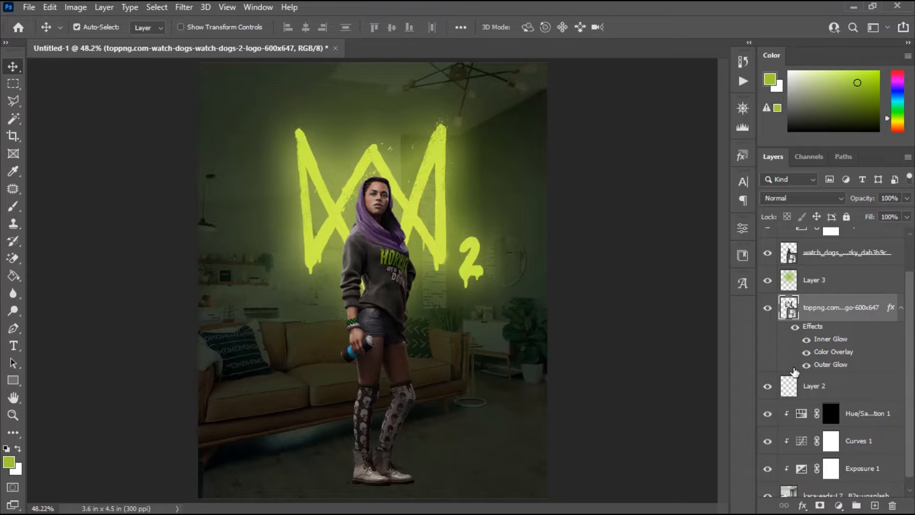
Step: Disable the Hue/Saturation adjustment's mask temporarily, lower the adjustment's lightness, and enable the mask again
{"action": "scroll", "coordinate": [835, 334], "scroll_direction": "down", "scroll_amount": 1}
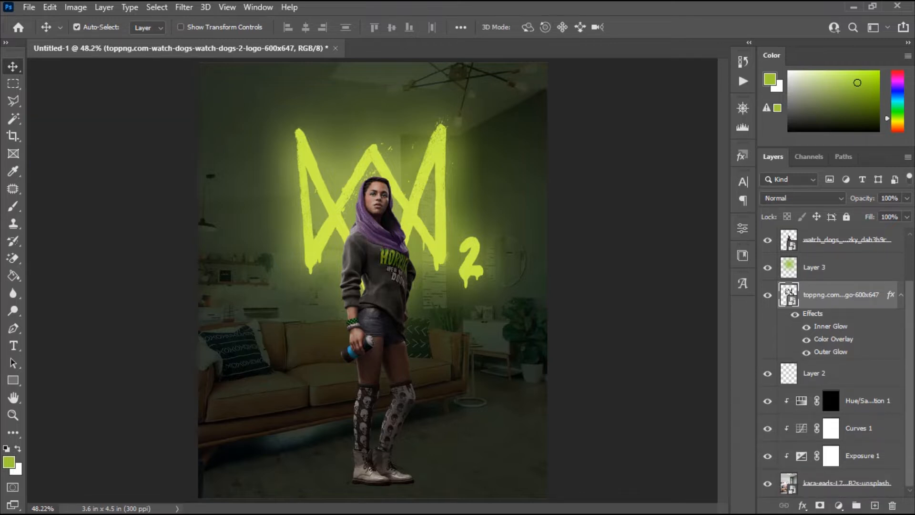
{"action": "right_click", "coordinate": [831, 399]}
{"action": "left_click", "coordinate": [823, 282]}
{"action": "double_click", "coordinate": [801, 402]}
{"action": "left_click_drag", "start_coordinate": [629, 372], "coordinate": [608, 336]}
{"action": "left_click", "coordinate": [661, 322]}
{"action": "right_click", "coordinate": [830, 401]}
{"action": "left_click", "coordinate": [813, 284]}
Step: Paint white on the Hue/Saturation mask over the sofa and floor around the character's legs, using a flattened 250 px brush at 58% flow
{"action": "left_click", "coordinate": [13, 206]}
{"action": "left_click", "coordinate": [97, 29]}
{"action": "left_click", "coordinate": [97, 29]}
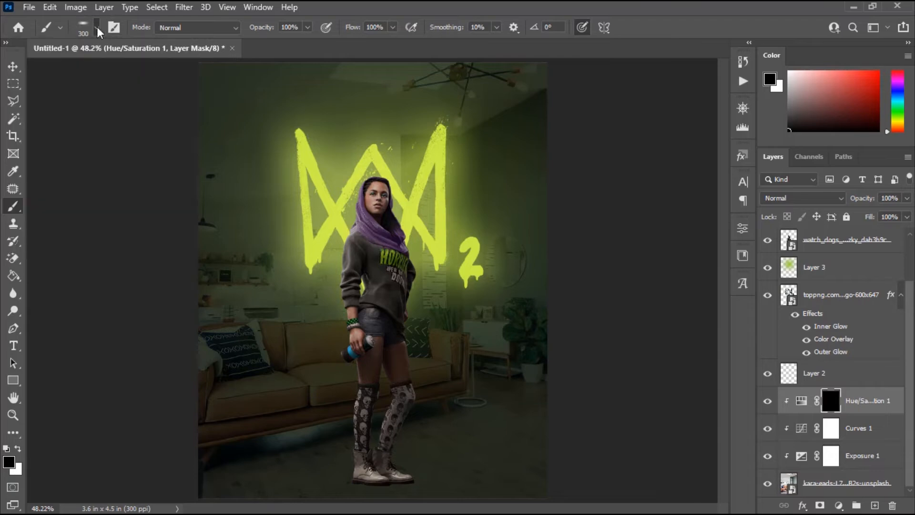
{"action": "key", "text": "x"}
{"action": "left_click", "coordinate": [393, 28]}
{"action": "left_click_drag", "start_coordinate": [395, 42], "coordinate": [367, 42]}
{"action": "left_click_drag", "start_coordinate": [348, 372], "coordinate": [385, 369]}
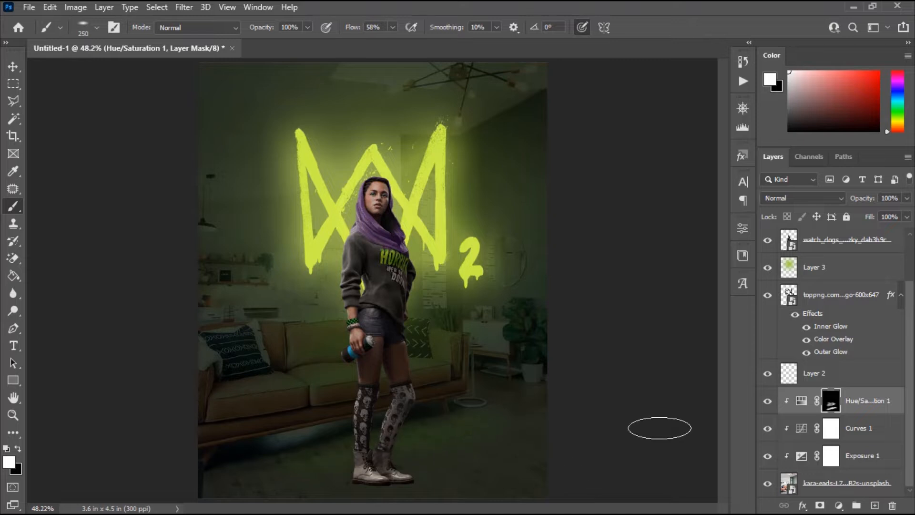
{"action": "key", "text": "v"}
Step: Add a lime-green solid Color Fill layer above the character's Exposure adjustment
{"action": "scroll", "coordinate": [834, 333], "scroll_direction": "up", "scroll_amount": 1}
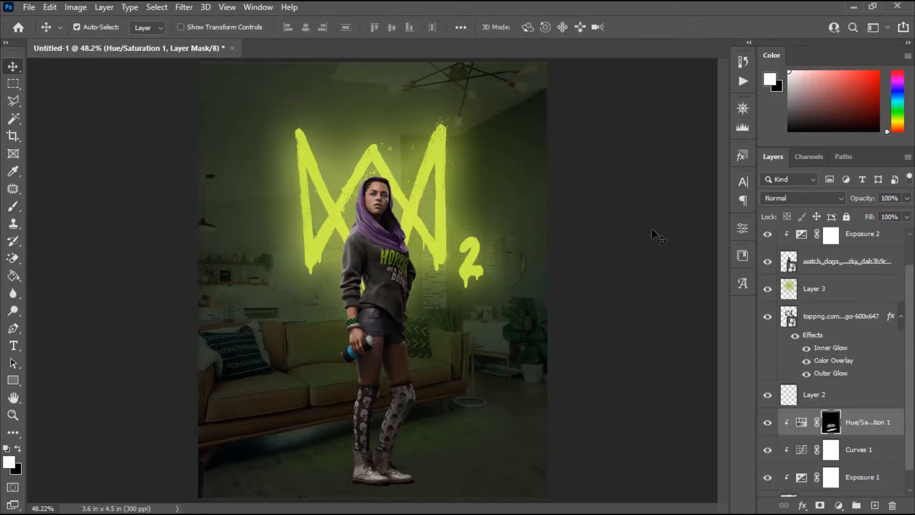
{"action": "left_click", "coordinate": [354, 285]}
{"action": "scroll", "coordinate": [863, 267], "scroll_direction": "up", "scroll_amount": 2}
{"action": "left_click", "coordinate": [862, 268]}
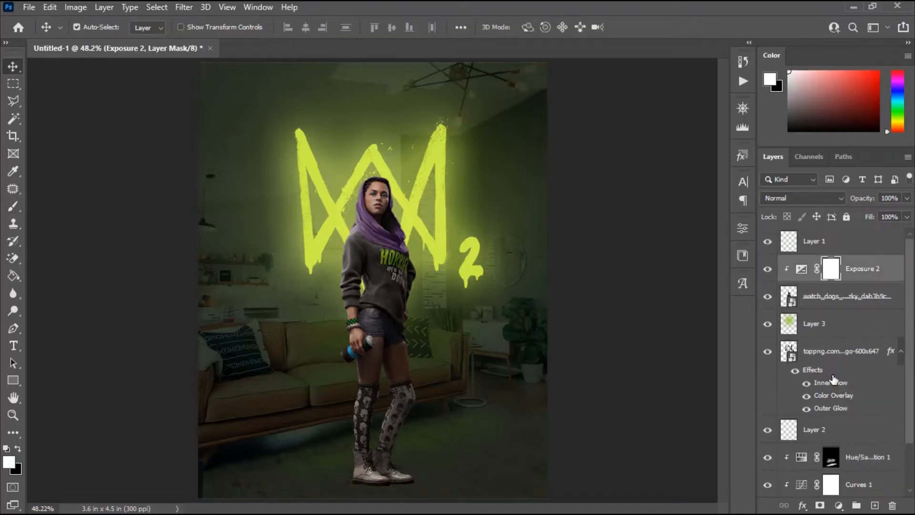
{"action": "left_click", "coordinate": [875, 505]}
{"action": "left_click", "coordinate": [9, 462]}
{"action": "left_click", "coordinate": [839, 505]}
{"action": "left_click", "coordinate": [825, 276]}
{"action": "left_click", "coordinate": [803, 115]}
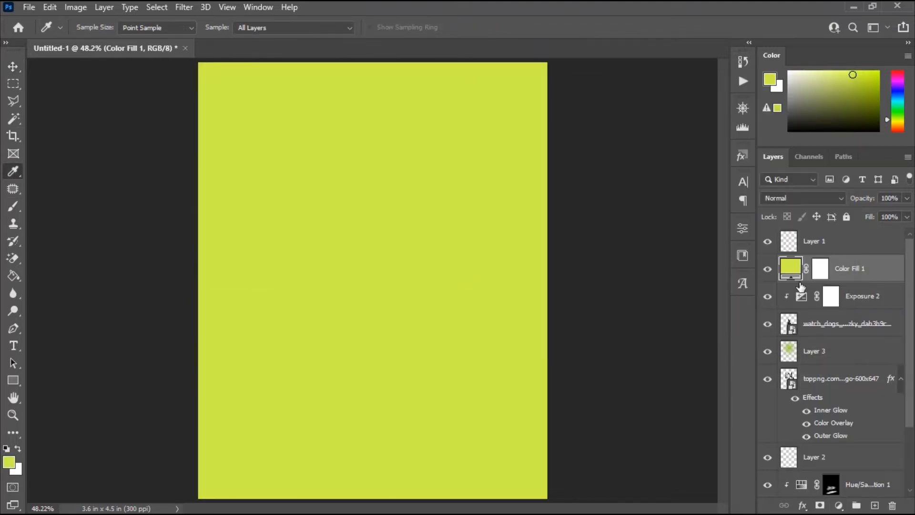
Step: Clip the lime Color Fill layer to the character in Linear Dodge (Add) mode and invert its mask to black
{"action": "left_click", "coordinate": [802, 283], "text": "alt"}
{"action": "left_click", "coordinate": [811, 199]}
{"action": "left_click", "coordinate": [801, 324]}
{"action": "left_click", "coordinate": [831, 270]}
{"action": "key", "text": "ctrl+i"}
Step: Paint white on the Color Fill mask along the character's shoulder and sleeve edges with a soft 25 px brush at 100% flow
{"action": "left_click", "coordinate": [12, 209]}
{"action": "left_click", "coordinate": [81, 23]}
{"action": "left_click", "coordinate": [445, 227]}
{"action": "key", "text": "["}
{"action": "key", "text": "["}
{"action": "key", "text": "["}
{"action": "key", "text": "["}
{"action": "key", "text": "["}
{"action": "key", "text": "["}
{"action": "key", "text": "["}
{"action": "key", "text": "["}
{"action": "key", "text": "["}
{"action": "key", "text": "["}
{"action": "key", "text": "["}
{"action": "key", "text": "["}
{"action": "key", "text": "ctrl+plus"}
{"action": "key", "text": "ctrl+plus"}
{"action": "left_click_drag", "start_coordinate": [724, 260], "coordinate": [723, 247]}
{"action": "key", "text": "ctrl+plus"}
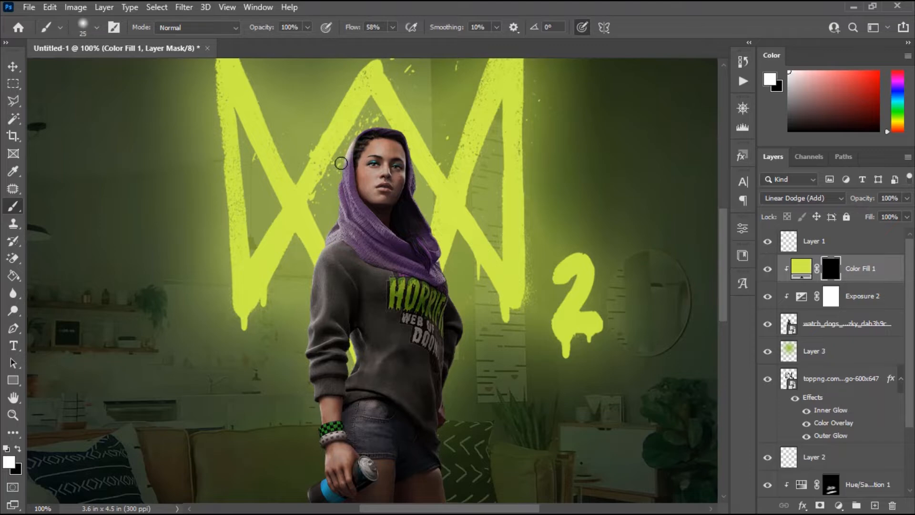
{"action": "key", "text": "shift+0"}
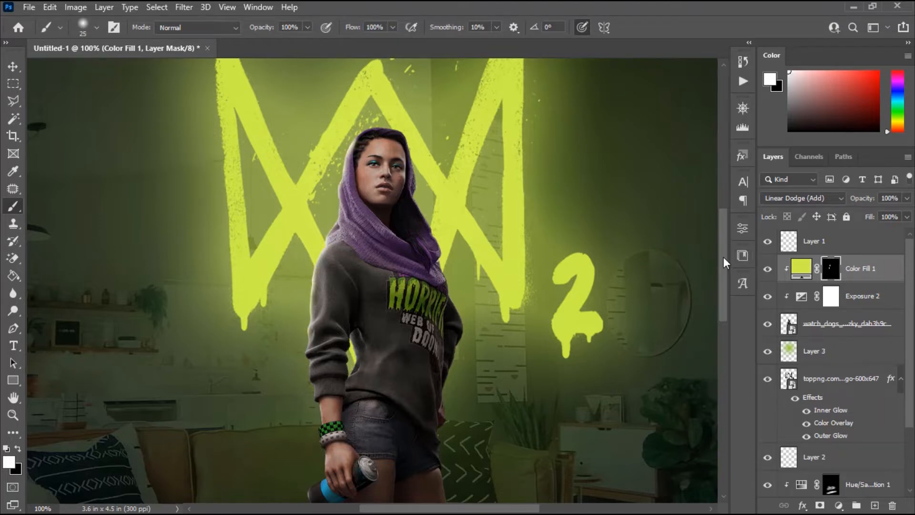
{"action": "left_click_drag", "start_coordinate": [724, 258], "coordinate": [724, 245]}
{"action": "left_click_drag", "start_coordinate": [340, 232], "coordinate": [337, 247]}
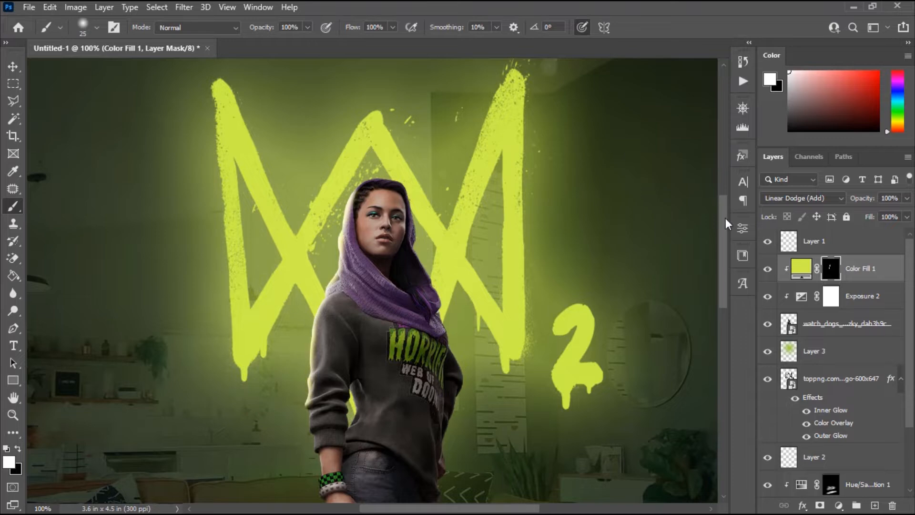
Step: Extend the white rim-light painting on the Color Fill mask around the hood and the far side of the head
{"action": "left_click_drag", "start_coordinate": [724, 223], "coordinate": [724, 256]}
{"action": "scroll", "coordinate": [365, 192], "scroll_direction": "up", "scroll_amount": 5}
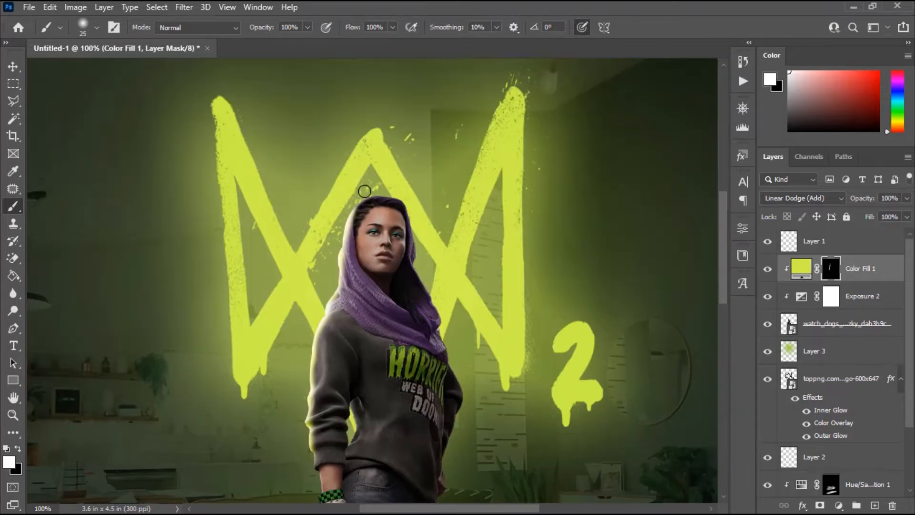
{"action": "scroll", "coordinate": [419, 250], "scroll_direction": "down", "scroll_amount": 5}
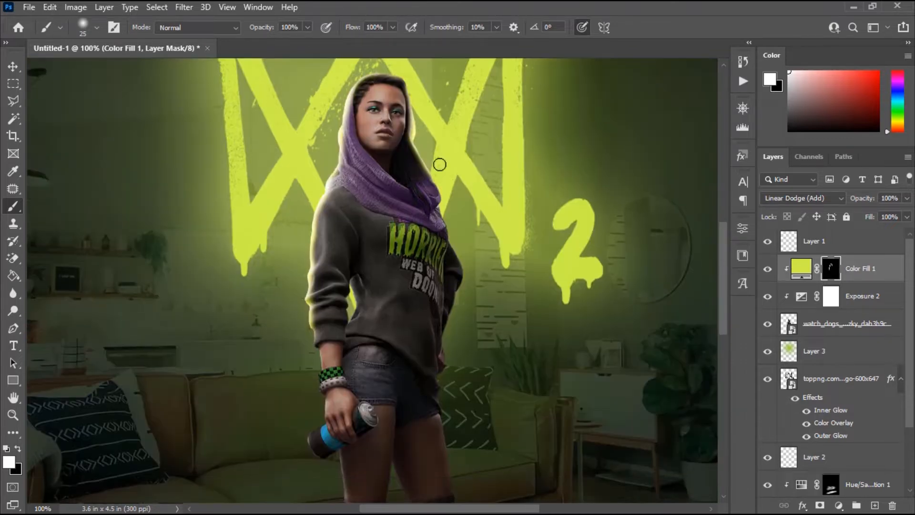
{"action": "left_click_drag", "start_coordinate": [720, 237], "coordinate": [722, 302]}
{"action": "key", "text": "ctrl+minus"}
{"action": "key", "text": "ctrl+minus"}
Step: Split the Color Fill layer's Underlying Layer black Blend If slider to 0 / 93 and apply the layer style
{"action": "double_click", "coordinate": [887, 269]}
{"action": "left_click_drag", "start_coordinate": [562, 112], "coordinate": [721, 99]}
{"action": "left_click_drag", "start_coordinate": [668, 354], "coordinate": [709, 355]}
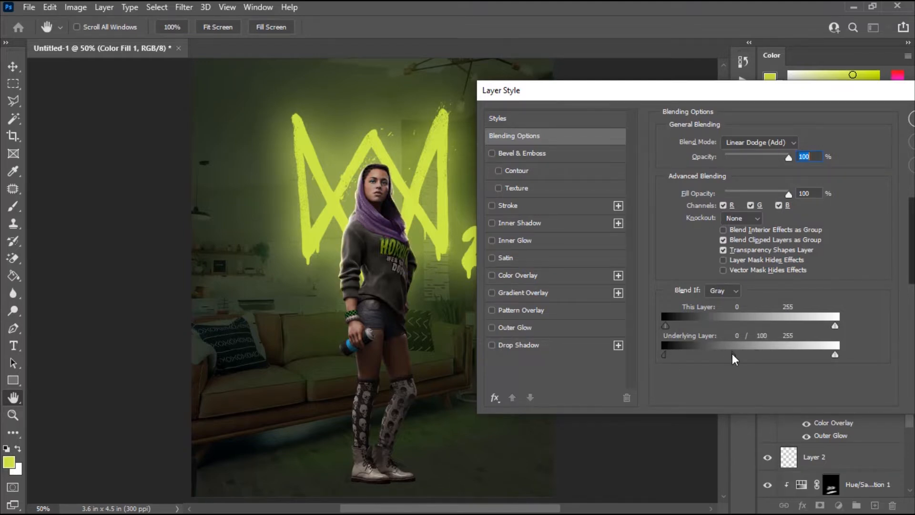
{"action": "left_click_drag", "start_coordinate": [737, 91], "coordinate": [592, 91]}
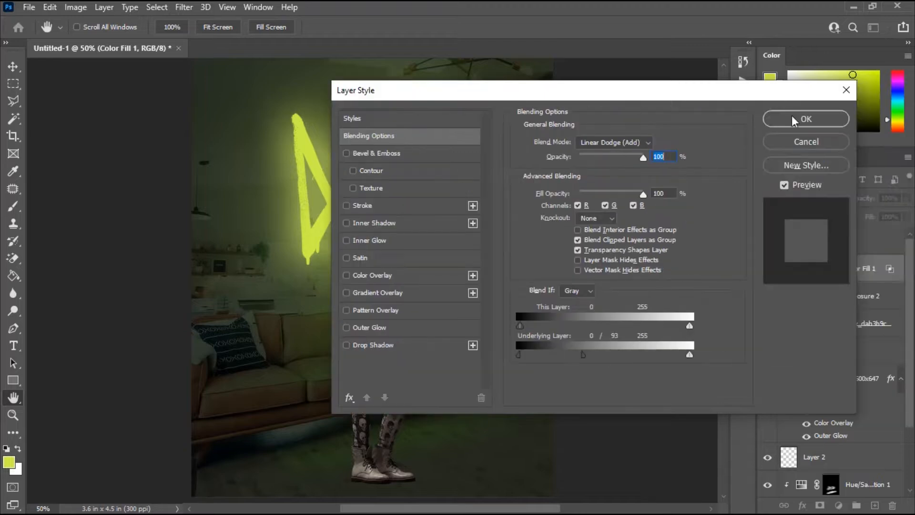
{"action": "left_click", "coordinate": [780, 125]}
Step: Refine the character's rim light on the Color Fill mask using a soft 15 px brush at 54% flow
{"action": "left_click_drag", "start_coordinate": [723, 296], "coordinate": [727, 273]}
{"action": "left_click", "coordinate": [831, 268]}
{"action": "key", "text": "d"}
{"action": "key", "text": "shift+5"}
{"action": "key", "text": "shift+4"}
{"action": "key", "text": "ctrl+plus"}
{"action": "key", "text": "ctrl+plus"}
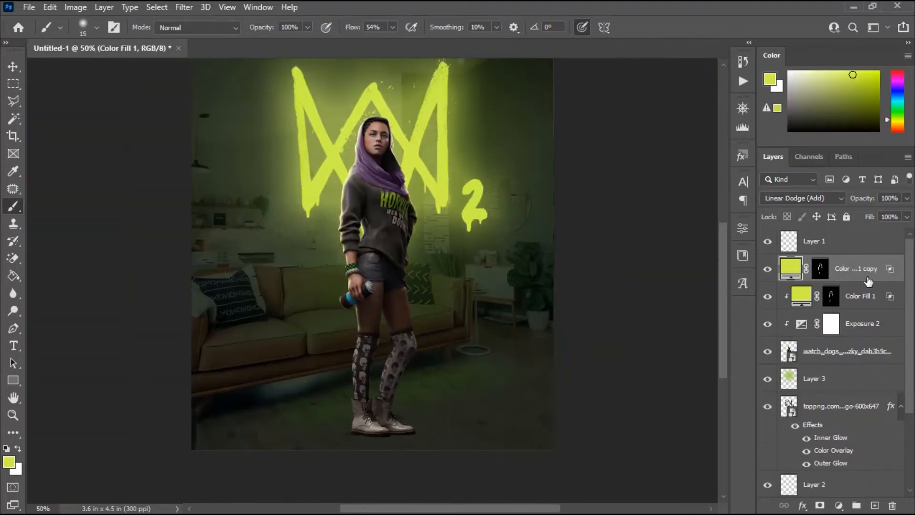
Step: Clip the duplicated Color Fill layer to the character and set its blend mode to Screen
{"action": "left_click", "coordinate": [869, 282], "text": "alt"}
{"action": "left_click", "coordinate": [802, 198]}
{"action": "left_click", "coordinate": [791, 290]}
Step: Adjust the Underlying Layer Blend If slider of the duplicated Color Fill layer and apply the layer style
{"action": "double_click", "coordinate": [890, 273]}
{"action": "left_click_drag", "start_coordinate": [620, 83], "coordinate": [784, 91]}
{"action": "left_click_drag", "start_coordinate": [695, 357], "coordinate": [693, 358]}
{"action": "left_click_drag", "start_coordinate": [751, 360], "coordinate": [763, 359]}
{"action": "key", "text": "Return"}
{"action": "left_click", "coordinate": [7, 63]}
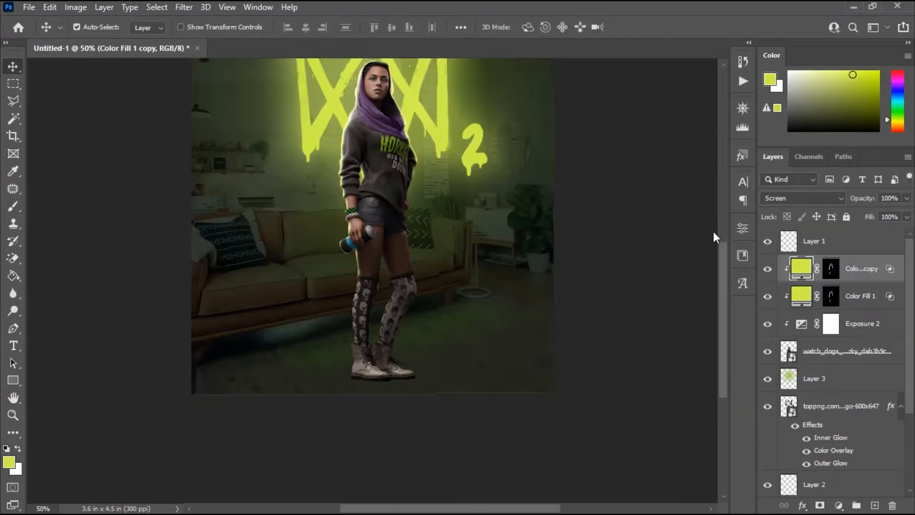
{"action": "key", "text": "ctrl+plus"}
{"action": "key", "text": "ctrl+minus"}
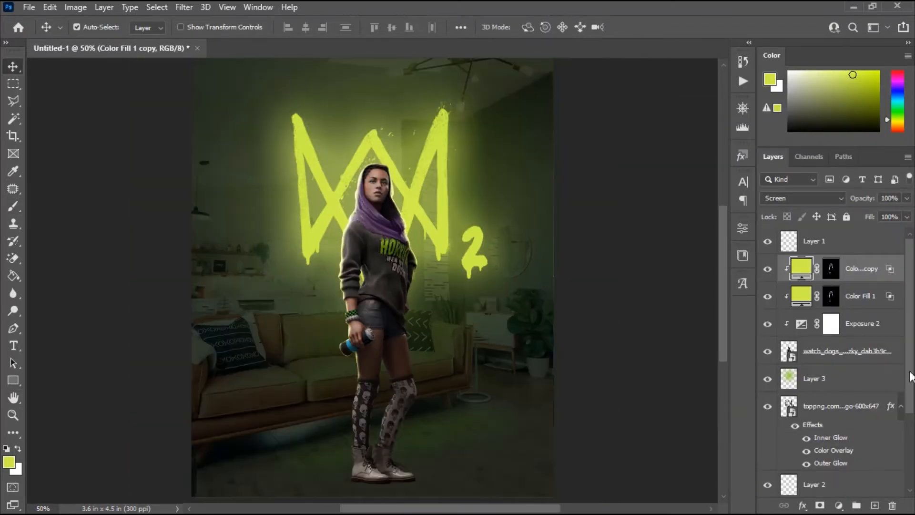
Step: Paint on the Hue/Saturation mask over the sofa and floor using a flattened 300 px brush at 41% flow
{"action": "left_click_drag", "start_coordinate": [910, 376], "coordinate": [910, 450]}
{"action": "left_click", "coordinate": [831, 401]}
{"action": "left_click", "coordinate": [13, 206]}
{"action": "left_click", "coordinate": [96, 27]}
{"action": "left_click_drag", "start_coordinate": [40, 72], "coordinate": [40, 69]}
{"action": "left_click", "coordinate": [473, 405]}
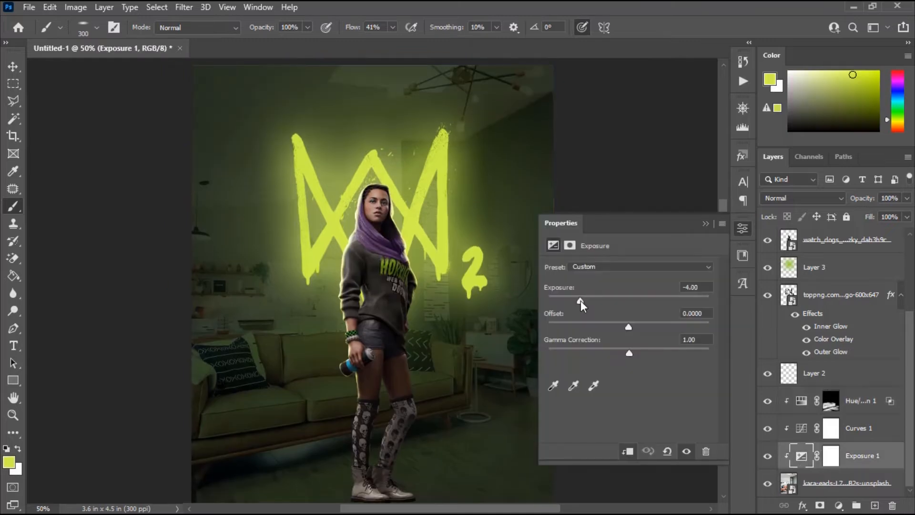
Step: Set the room's Exposure adjustment to -4.00 and touch up the Hue/Saturation mask at 51% brush flow
{"action": "left_click", "coordinate": [705, 222]}
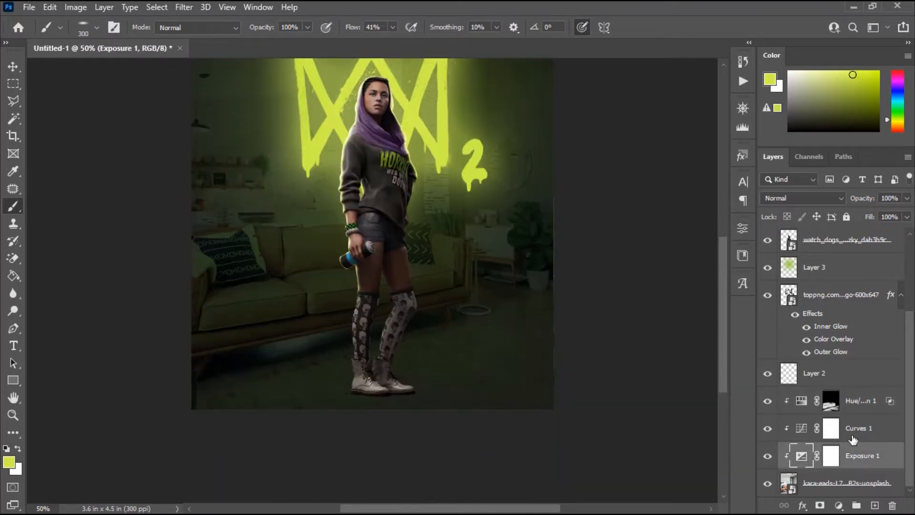
{"action": "left_click_drag", "start_coordinate": [393, 28], "coordinate": [399, 41]}
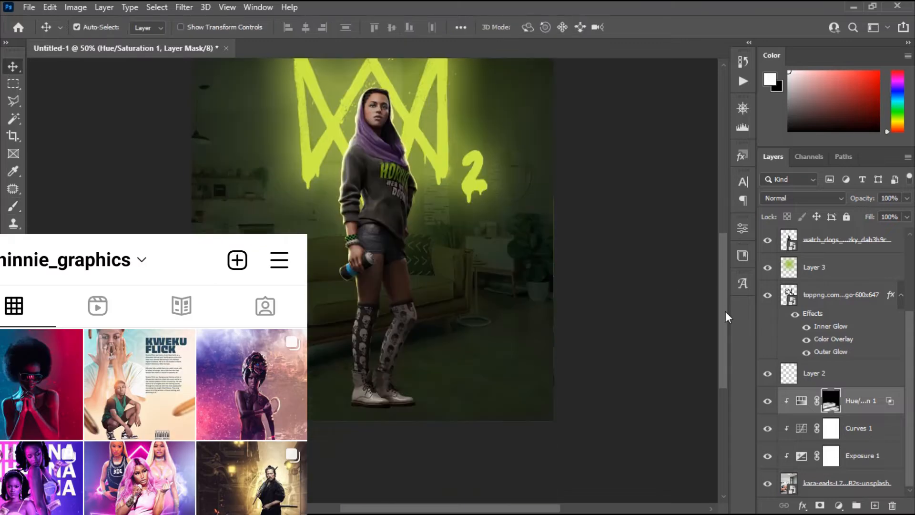
{"action": "scroll", "coordinate": [909, 291], "scroll_direction": "up", "scroll_amount": 3}
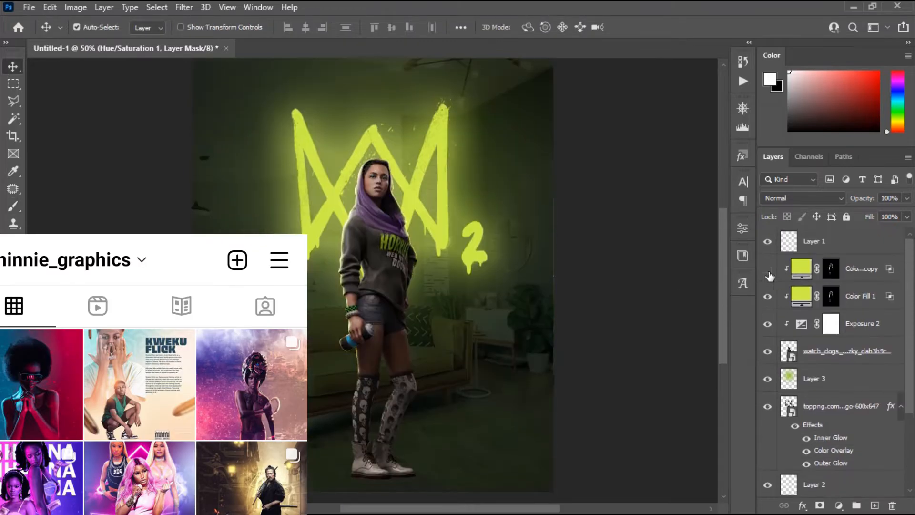
{"action": "scroll", "coordinate": [728, 294], "scroll_direction": "up", "scroll_amount": 2}
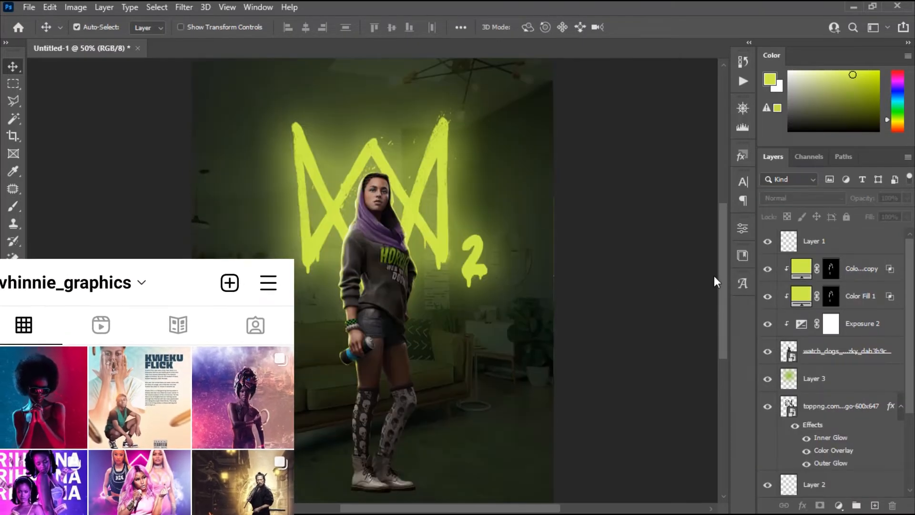
Step: Change the Color Fill copy to Lighter Color and paint white on its mask along the character's legs with a soft 25 px brush
{"action": "mouse_move", "coordinate": [715, 276]}
{"action": "left_mouse_down"}
{"action": "mouse_move", "coordinate": [726, 257]}
{"action": "mouse_move", "coordinate": [726, 292]}
{"action": "mouse_move", "coordinate": [718, 274]}
{"action": "mouse_move", "coordinate": [717, 282]}
{"action": "mouse_move", "coordinate": [725, 285]}
{"action": "mouse_move", "coordinate": [722, 256]}
{"action": "mouse_move", "coordinate": [722, 271]}
{"action": "left_mouse_up"}
{"action": "left_click", "coordinate": [831, 269]}
{"action": "key", "text": "d"}
{"action": "key", "text": "b"}
{"action": "key", "text": "bracketleft"}
{"action": "key", "text": "bracketleft"}
{"action": "key", "text": "bracketleft"}
{"action": "key", "text": "bracketleft"}
{"action": "key", "text": "bracketleft"}
{"action": "key", "text": "bracketleft"}
{"action": "key", "text": "bracketleft"}
{"action": "key", "text": "bracketleft"}
{"action": "key", "text": "bracketleft"}
{"action": "key", "text": "bracketleft"}
{"action": "key", "text": "bracketleft"}
{"action": "key", "text": "bracketleft"}
{"action": "key", "text": "bracketleft"}
{"action": "key", "text": "bracketleft"}
{"action": "key", "text": "bracketleft"}
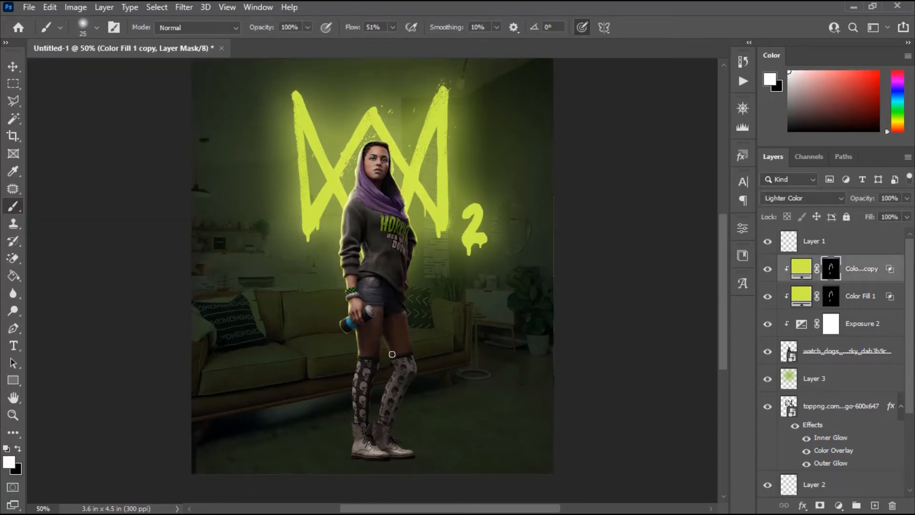
{"action": "mouse_move", "coordinate": [721, 258]}
{"action": "left_mouse_down"}
{"action": "mouse_move", "coordinate": [723, 282]}
{"action": "mouse_move", "coordinate": [723, 237]}
{"action": "mouse_move", "coordinate": [721, 282]}
{"action": "mouse_move", "coordinate": [717, 245]}
{"action": "left_mouse_up"}
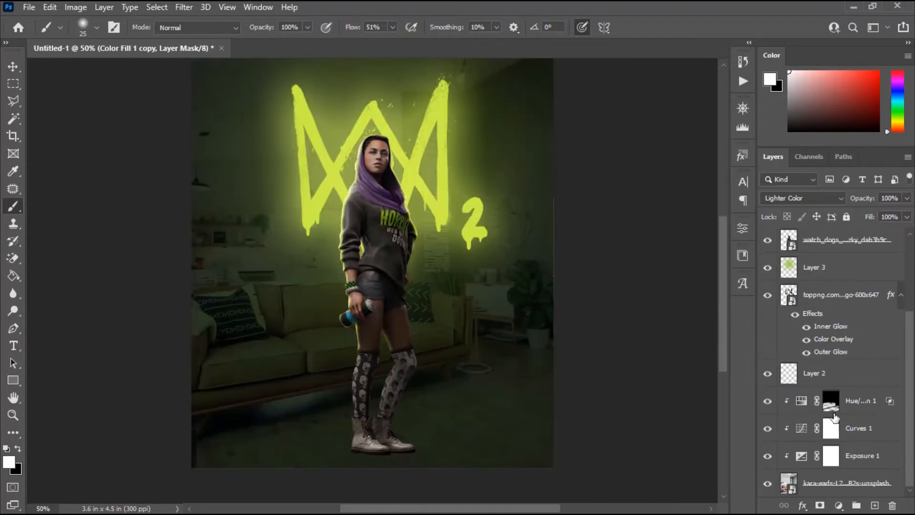
Step: Set the room's Hue/Saturation adjustment to hue 101 and saturation 50, adjusting its lightness as well
{"action": "double_click", "coordinate": [801, 401]}
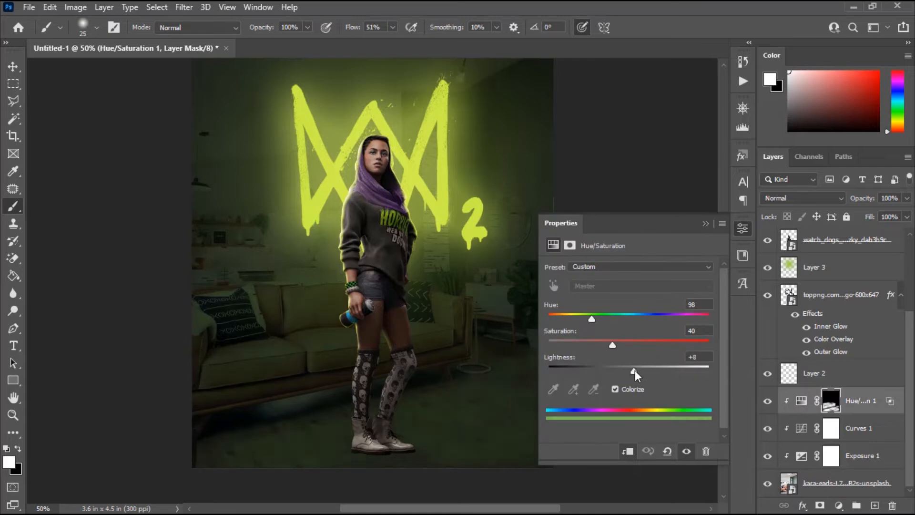
{"action": "left_click_drag", "start_coordinate": [598, 320], "coordinate": [594, 320]}
{"action": "left_click", "coordinate": [630, 341]}
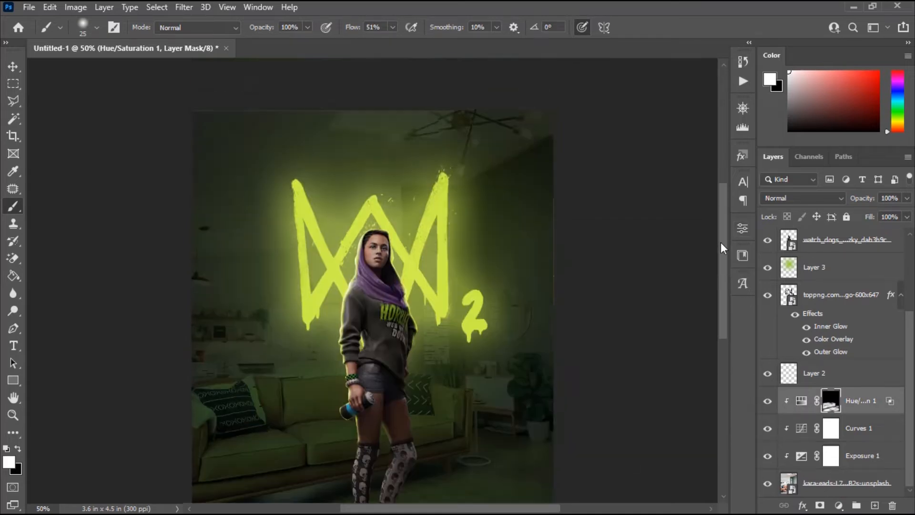
{"action": "left_click_drag", "start_coordinate": [721, 243], "coordinate": [721, 287]}
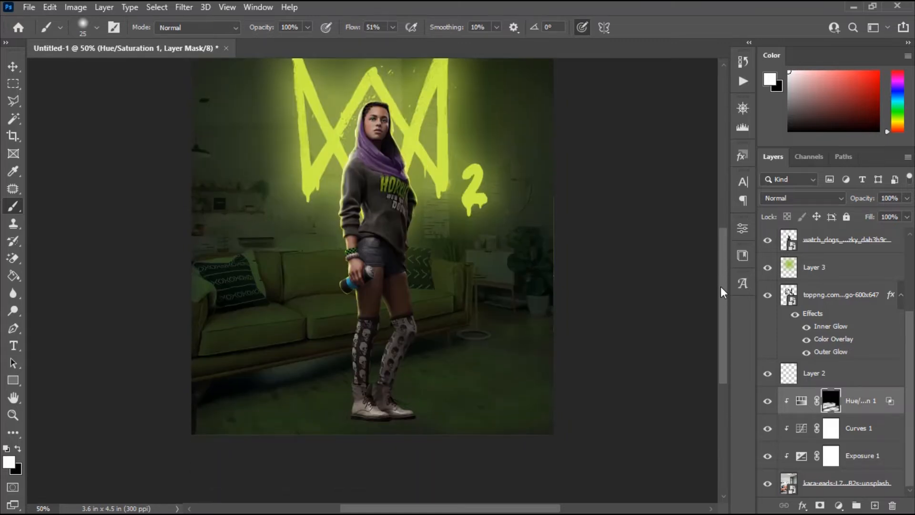
{"action": "mouse_move", "coordinate": [721, 287]}
{"action": "left_mouse_down"}
{"action": "mouse_move", "coordinate": [724, 261]}
{"action": "mouse_move", "coordinate": [725, 316]}
{"action": "mouse_move", "coordinate": [719, 274]}
{"action": "mouse_move", "coordinate": [725, 285]}
{"action": "left_mouse_up"}
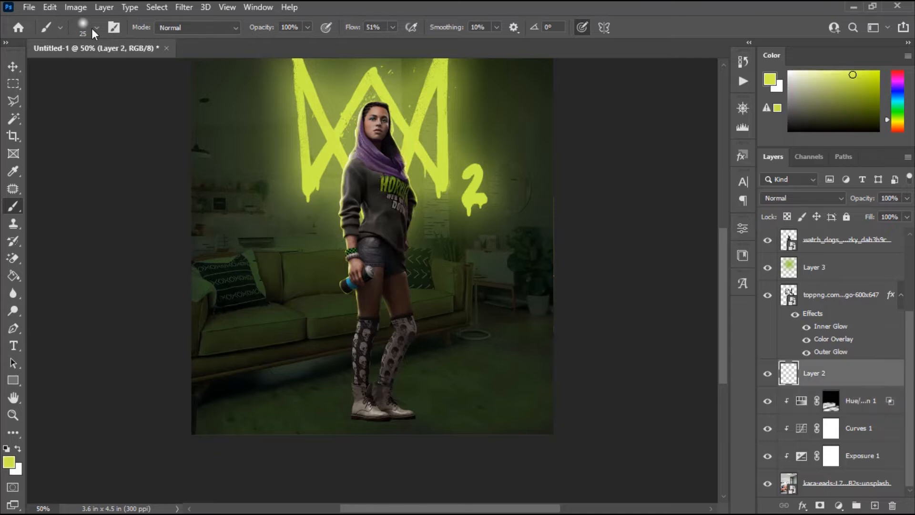
Step: Paint a black shadow beneath the character's boots on Layer 2 with a flattened 80 px brush, and rename the layer Shadow
{"action": "left_click", "coordinate": [96, 28]}
{"action": "left_click_drag", "start_coordinate": [42, 66], "coordinate": [42, 72]}
{"action": "left_click", "coordinate": [96, 28]}
{"action": "left_click", "coordinate": [6, 449]}
{"action": "key", "text": "]"}
{"action": "key", "text": "]"}
{"action": "key", "text": "]"}
{"action": "key", "text": "]"}
{"action": "key", "text": "]"}
{"action": "key", "text": "]"}
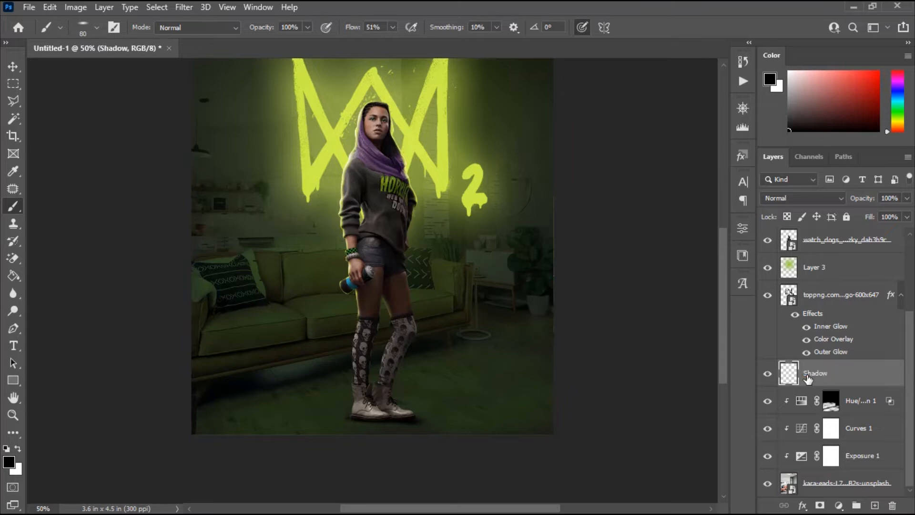
Step: Paint white on the Color Fill copy's mask along the edges of the skull socks with a soft 40 px brush
{"action": "key", "text": "v"}
{"action": "mouse_move", "coordinate": [719, 293]}
{"action": "left_mouse_down"}
{"action": "mouse_move", "coordinate": [726, 297]}
{"action": "mouse_move", "coordinate": [721, 257]}
{"action": "mouse_move", "coordinate": [728, 280]}
{"action": "mouse_move", "coordinate": [720, 282]}
{"action": "left_mouse_up"}
{"action": "left_click_drag", "start_coordinate": [908, 330], "coordinate": [910, 256]}
{"action": "left_click", "coordinate": [831, 269]}
{"action": "key", "text": "b"}
{"action": "left_click", "coordinate": [97, 27]}
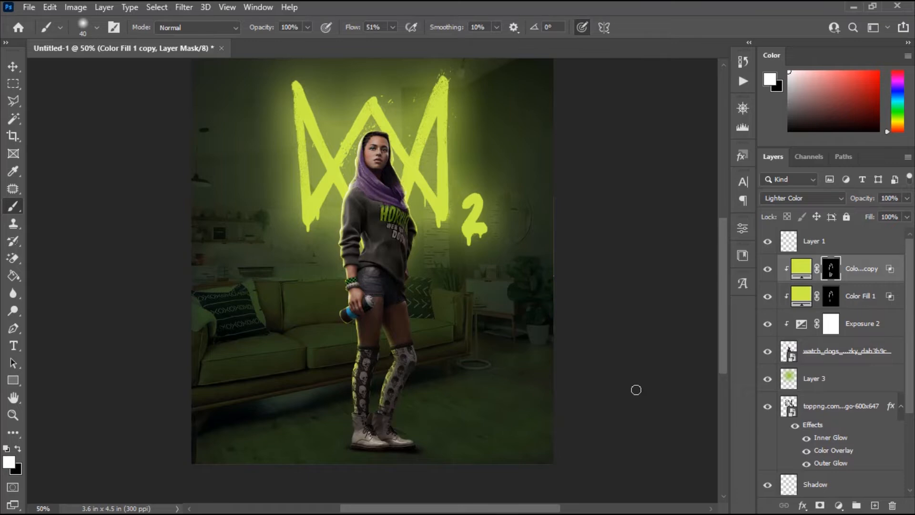
{"action": "key", "text": "v"}
{"action": "left_click_drag", "start_coordinate": [723, 316], "coordinate": [722, 285]}
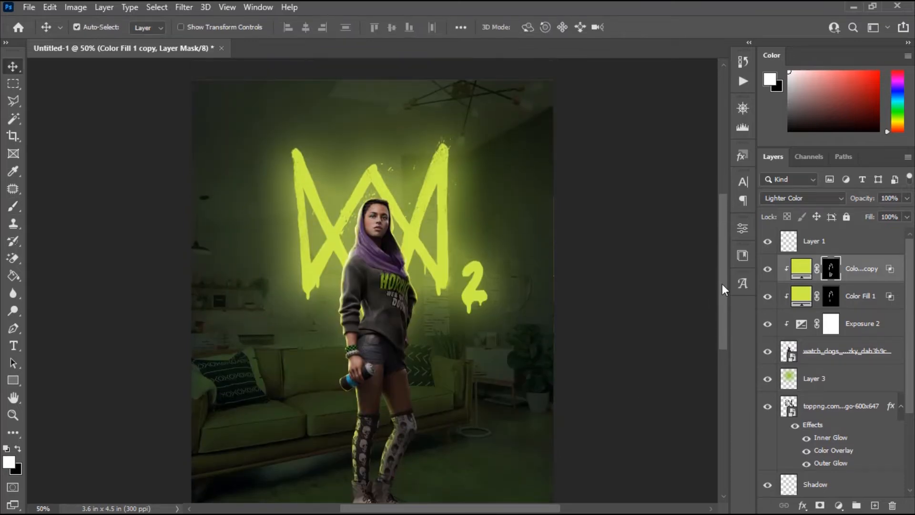
Step: Strengthen the rim light on the Color Fill copy's mask along the arms and torso with soft 40 px and 25 px brushes
{"action": "key", "text": "b"}
{"action": "key", "text": "ctrl+plus"}
{"action": "key", "text": "ctrl+plus"}
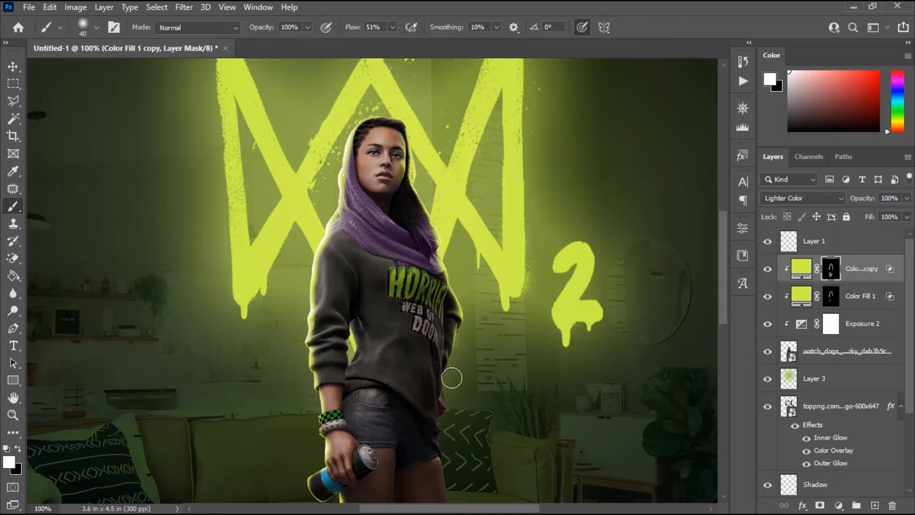
{"action": "scroll", "coordinate": [452, 378], "scroll_direction": "down", "scroll_amount": 5}
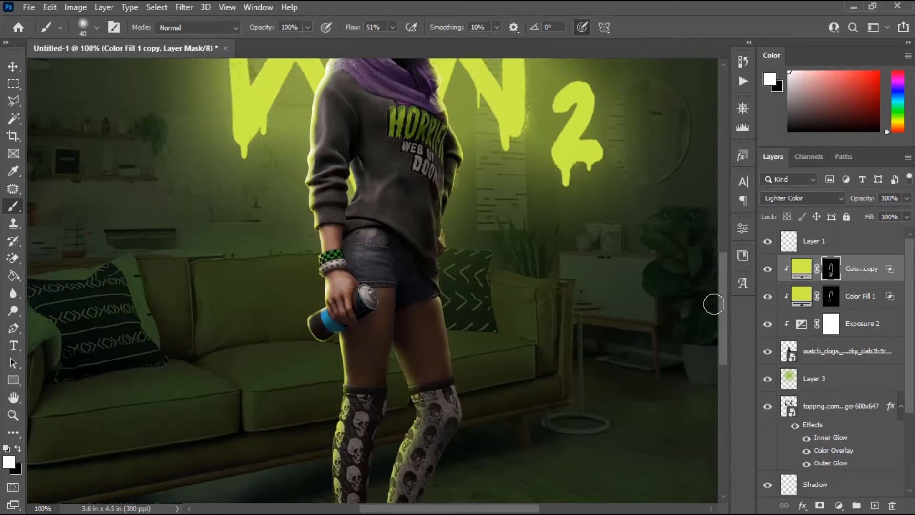
{"action": "scroll", "coordinate": [714, 304], "scroll_direction": "up", "scroll_amount": 5}
{"action": "scroll", "coordinate": [333, 116], "scroll_direction": "down", "scroll_amount": 4}
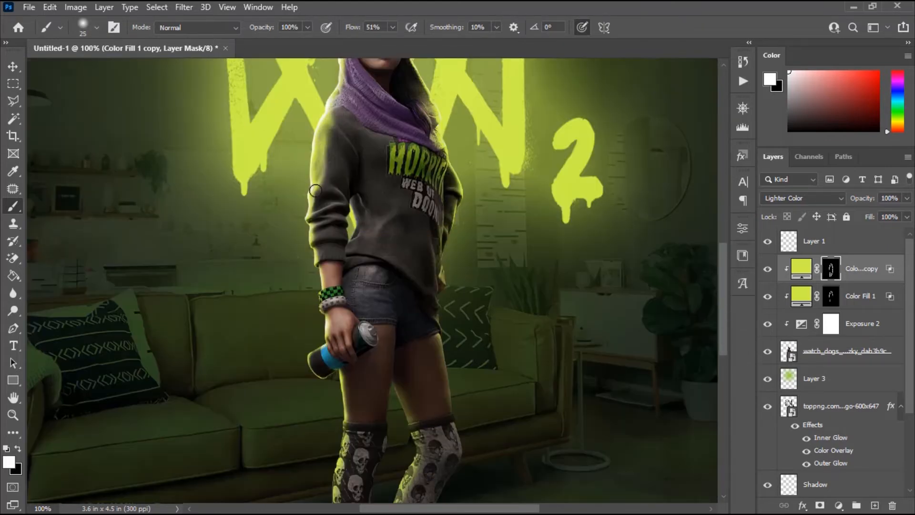
{"action": "scroll", "coordinate": [337, 97], "scroll_direction": "down", "scroll_amount": 2}
{"action": "scroll", "coordinate": [437, 334], "scroll_direction": "up", "scroll_amount": 5}
{"action": "left_click_drag", "start_coordinate": [724, 364], "coordinate": [722, 297]}
{"action": "key", "text": "ctrl+minus"}
{"action": "key", "text": "ctrl+minus"}
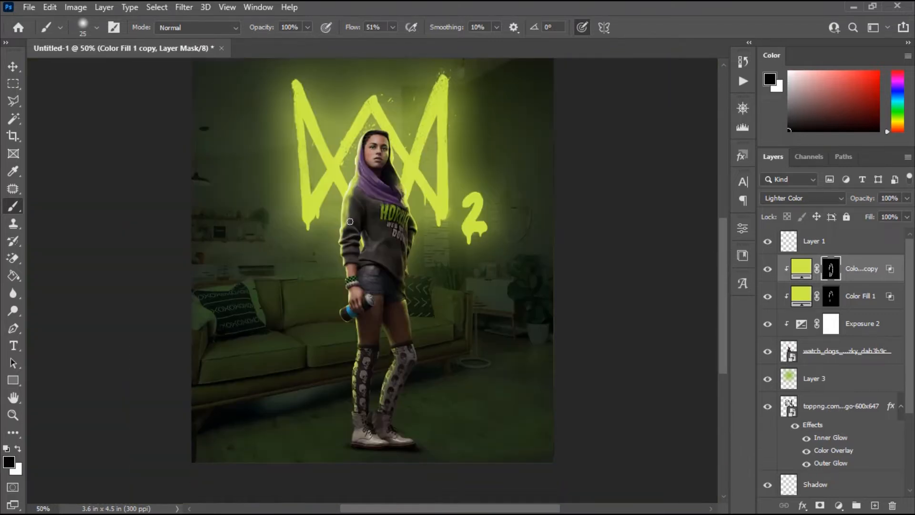
Step: Touch up the Color Fill copy's mask along the legs and hood with a soft 35 px brush, lowering the flow to 27%
{"action": "key", "text": "bracketright"}
{"action": "key", "text": "ctrl+plus"}
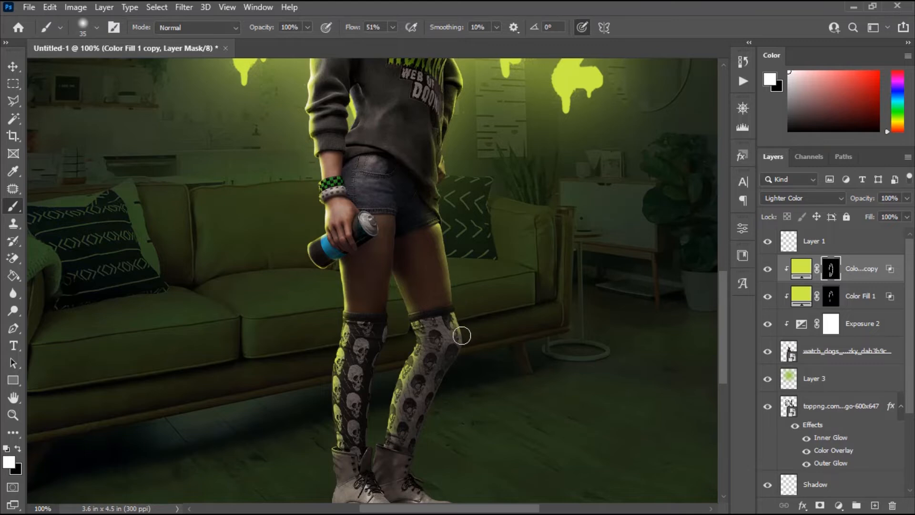
{"action": "scroll", "coordinate": [729, 347], "scroll_direction": "up", "scroll_amount": 3}
{"action": "left_click_drag", "start_coordinate": [725, 347], "coordinate": [725, 326]}
{"action": "left_click_drag", "start_coordinate": [433, 364], "coordinate": [441, 290]}
{"action": "left_click_drag", "start_coordinate": [723, 286], "coordinate": [723, 263]}
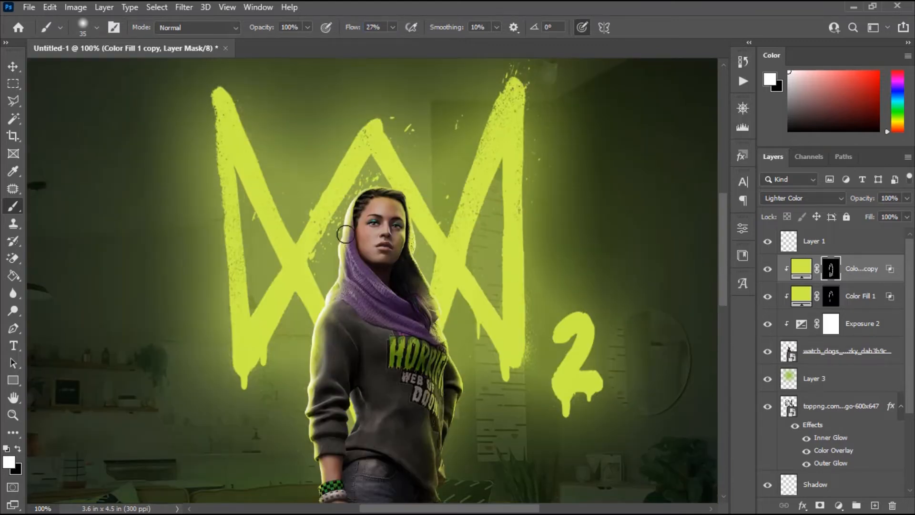
{"action": "scroll", "coordinate": [565, 318], "scroll_direction": "down", "scroll_amount": 3}
Step: Set the original Color Fill 1 layer's blend mode to Screen
{"action": "left_click", "coordinate": [859, 297]}
{"action": "left_click", "coordinate": [834, 196]}
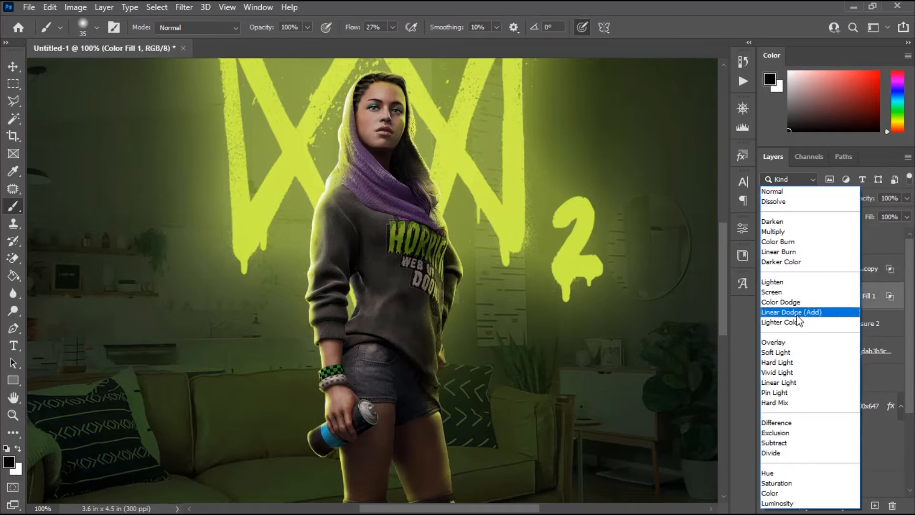
{"action": "left_click", "coordinate": [772, 292]}
{"action": "mouse_move", "coordinate": [721, 285]}
{"action": "left_mouse_down"}
{"action": "mouse_move", "coordinate": [728, 345]}
{"action": "mouse_move", "coordinate": [723, 273]}
{"action": "left_mouse_up"}
{"action": "key", "text": "ctrl+minus"}
{"action": "key", "text": "ctrl+minus"}
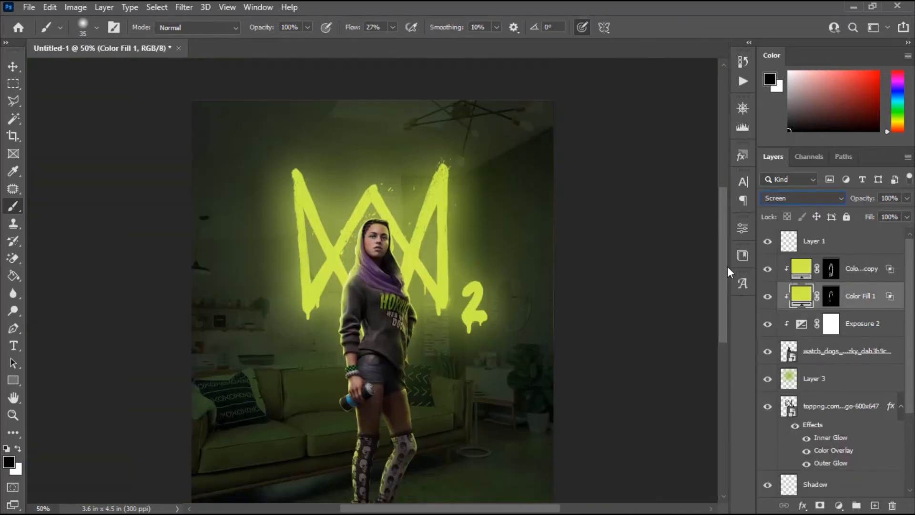
Step: Paint white on the Color Fill copy's mask along the lower socks and boots with a soft 35 px brush at 27% flow
{"action": "left_click_drag", "start_coordinate": [727, 266], "coordinate": [721, 289]}
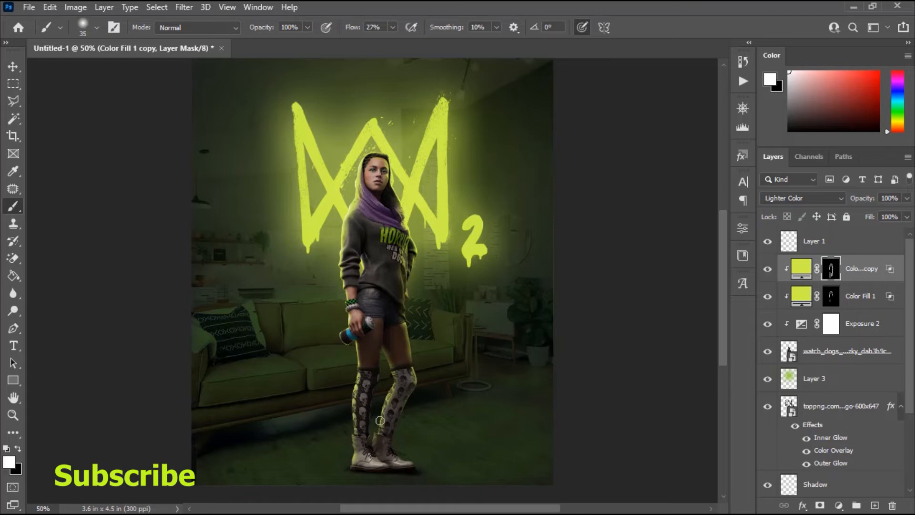
{"action": "mouse_move", "coordinate": [724, 275]}
{"action": "left_mouse_down"}
{"action": "mouse_move", "coordinate": [732, 310]}
{"action": "mouse_move", "coordinate": [723, 273]}
{"action": "left_mouse_up"}
{"action": "key", "text": "ctrl+minus"}
{"action": "key", "text": "ctrl+minus"}
{"action": "key", "text": "ctrl+plus"}
{"action": "key", "text": "ctrl+plus"}
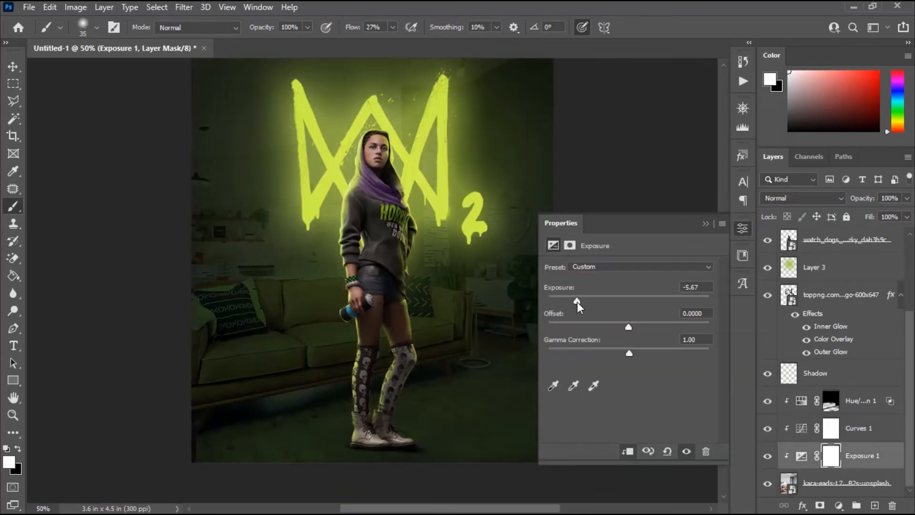
Step: Set the lightness of the room's Hue/Saturation 1 adjustment to +17
{"action": "double_click", "coordinate": [802, 400]}
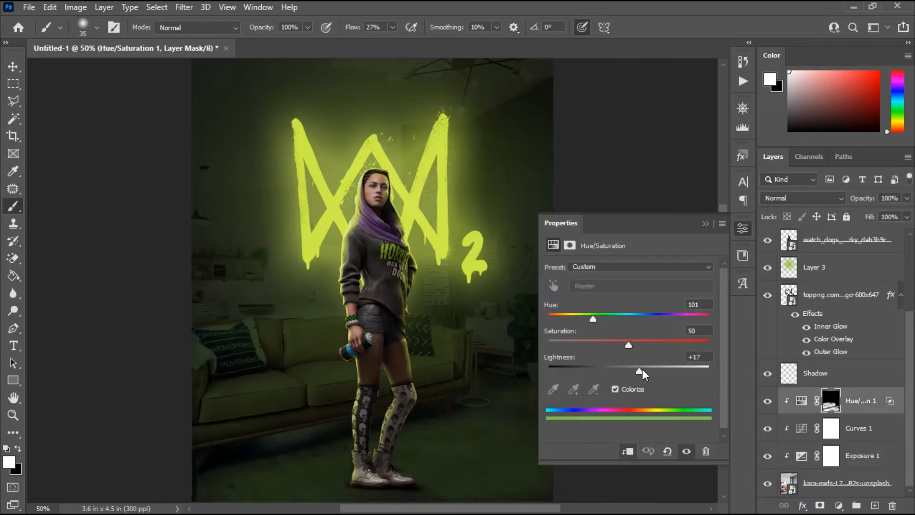
{"action": "mouse_move", "coordinate": [724, 236]}
{"action": "left_mouse_down"}
{"action": "mouse_move", "coordinate": [725, 291]}
{"action": "mouse_move", "coordinate": [722, 219]}
{"action": "left_mouse_up"}
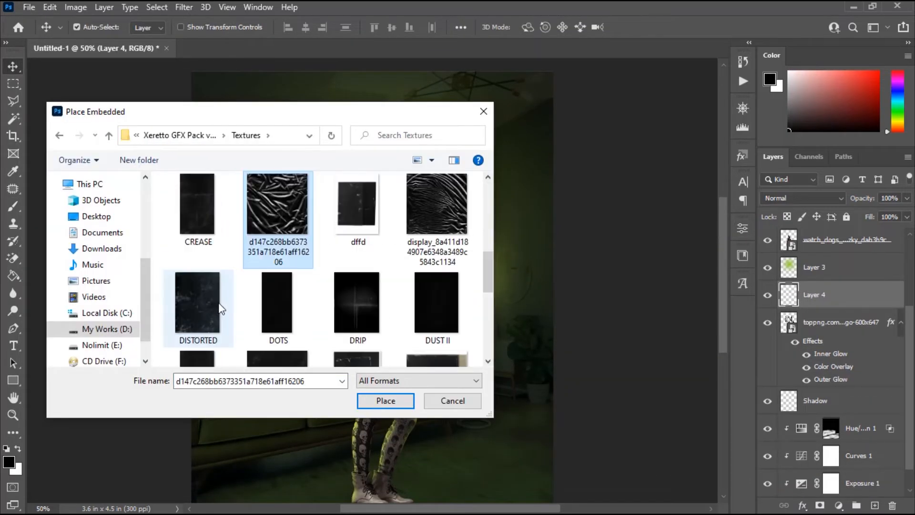
Step: Place the DUSTY texture from the Textures folder above the logo layer and set its blend mode to Screen
{"action": "scroll", "coordinate": [286, 262], "scroll_direction": "down", "scroll_amount": 2}
{"action": "left_click", "coordinate": [198, 238]}
{"action": "left_click", "coordinate": [386, 400]}
{"action": "left_click", "coordinate": [642, 28]}
{"action": "left_click", "coordinate": [804, 198]}
{"action": "left_click", "coordinate": [777, 292]}
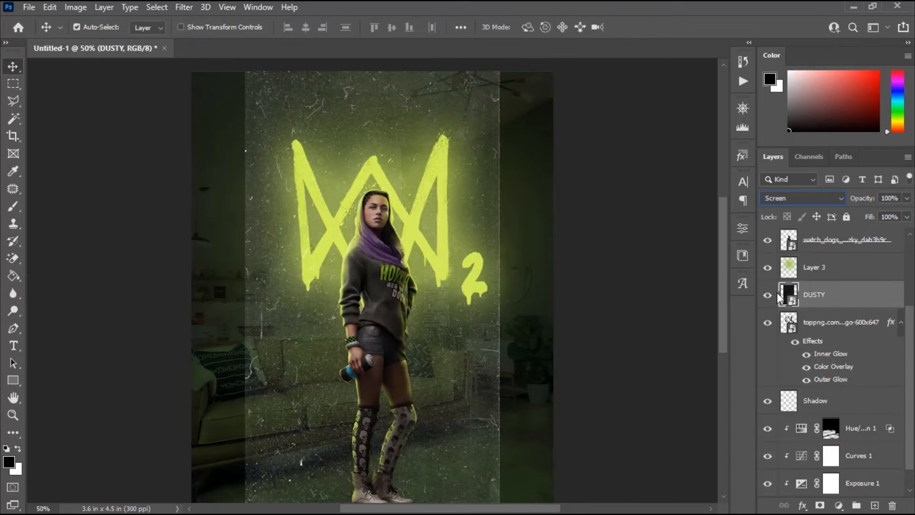
Step: Blend the DUSTY texture's dark tones out by splitting its Blend If black slider for This Layer to 0 / 165
{"action": "double_click", "coordinate": [859, 294]}
{"action": "left_click_drag", "start_coordinate": [708, 354], "coordinate": [795, 358]}
{"action": "left_click_drag", "start_coordinate": [806, 118], "coordinate": [674, 128]}
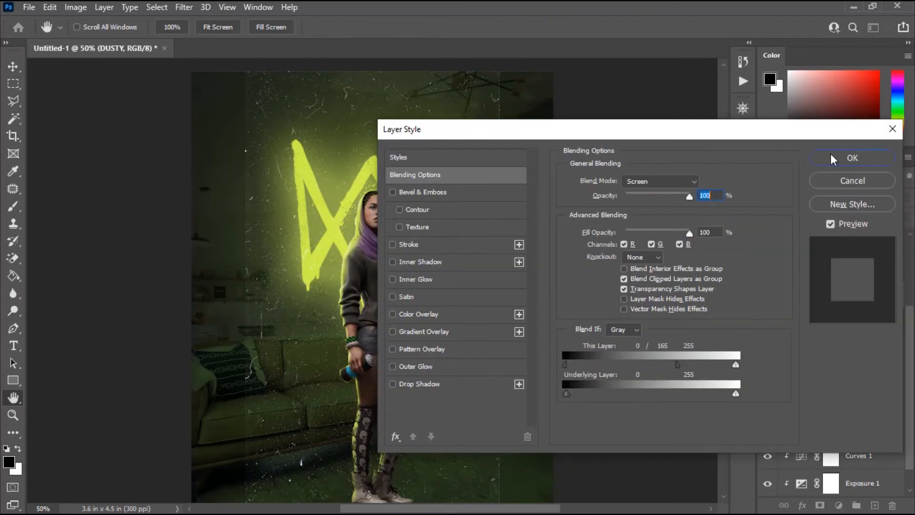
{"action": "left_click", "coordinate": [851, 157]}
Step: Scale the DUSTY texture to about 48.68% so that it covers the full canvas width
{"action": "key", "text": "ctrl+t"}
{"action": "left_click_drag", "start_coordinate": [245, 287], "coordinate": [181, 287]}
{"action": "left_click_drag", "start_coordinate": [501, 287], "coordinate": [554, 287]}
{"action": "key", "text": "Return"}
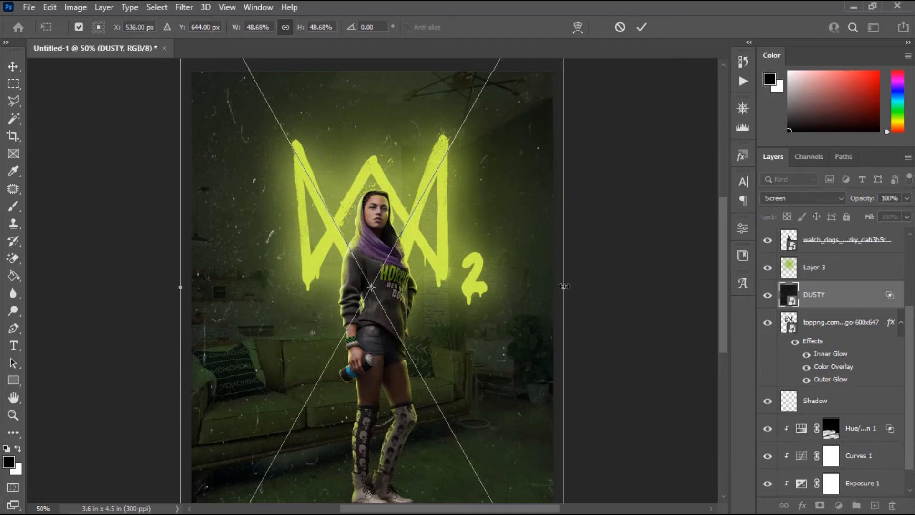
Step: Clip a colorizing Hue/Saturation adjustment with hue 104 and saturation 25 to the DUSTY layer, and lower the texture's opacity to 62%
{"action": "left_click", "coordinate": [838, 506]}
{"action": "left_click", "coordinate": [846, 375]}
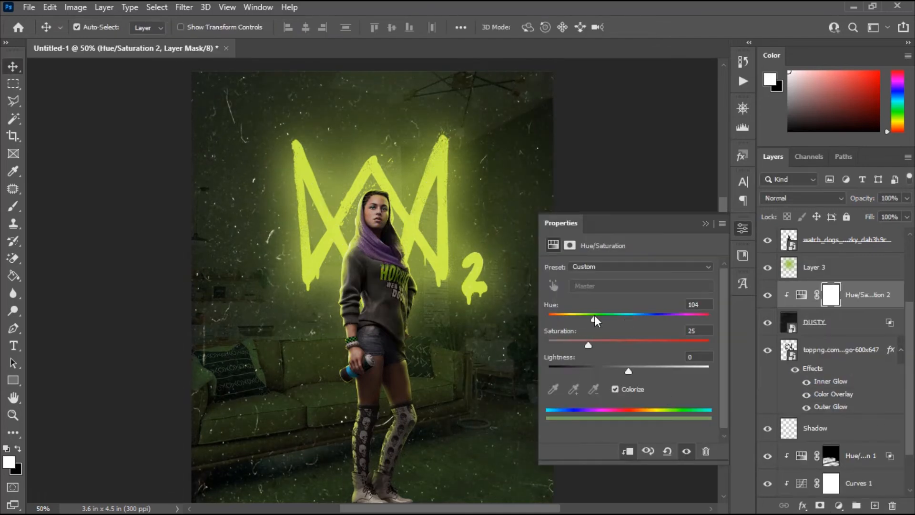
{"action": "left_click", "coordinate": [815, 322]}
{"action": "left_click", "coordinate": [907, 198]}
{"action": "left_click_drag", "start_coordinate": [908, 213], "coordinate": [882, 215]}
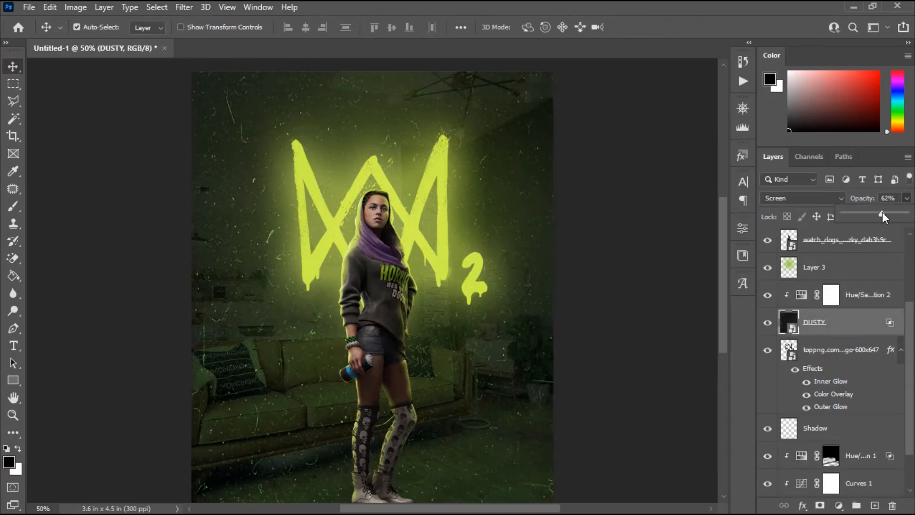
Step: Add an inverted mask to the DUSTY layer and paint the dust back around the logo and character with a soft brush
{"action": "left_click", "coordinate": [820, 505]}
{"action": "key", "text": "ctrl+i"}
{"action": "key", "text": "b"}
{"action": "mouse_move", "coordinate": [351, 215]}
{"action": "left_mouse_down"}
{"action": "mouse_move", "coordinate": [344, 205]}
{"action": "mouse_move", "coordinate": [322, 251]}
{"action": "mouse_move", "coordinate": [375, 365]}
{"action": "left_mouse_up"}
{"action": "left_click", "coordinate": [8, 70]}
{"action": "mouse_move", "coordinate": [723, 271]}
{"action": "left_mouse_down"}
{"action": "mouse_move", "coordinate": [732, 294]}
{"action": "mouse_move", "coordinate": [722, 258]}
{"action": "mouse_move", "coordinate": [723, 299]}
{"action": "mouse_move", "coordinate": [721, 257]}
{"action": "mouse_move", "coordinate": [722, 293]}
{"action": "mouse_move", "coordinate": [722, 263]}
{"action": "mouse_move", "coordinate": [719, 271]}
{"action": "left_mouse_up"}
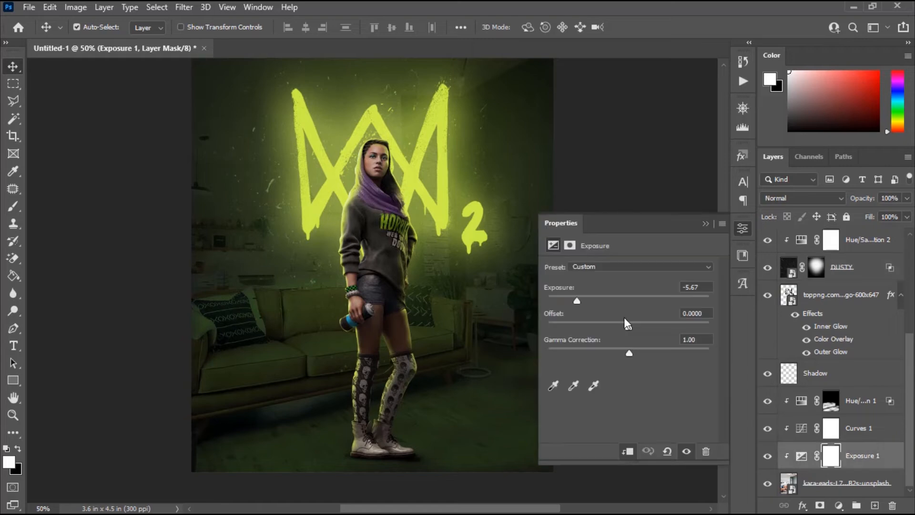
Step: Darken the room further with its Exposure 1 adjustment
{"action": "left_click_drag", "start_coordinate": [629, 297], "coordinate": [576, 297]}
{"action": "left_click", "coordinate": [707, 223]}
{"action": "mouse_move", "coordinate": [723, 300]}
{"action": "left_mouse_down"}
{"action": "mouse_move", "coordinate": [723, 254]}
{"action": "mouse_move", "coordinate": [729, 332]}
{"action": "mouse_move", "coordinate": [725, 284]}
{"action": "left_mouse_up"}
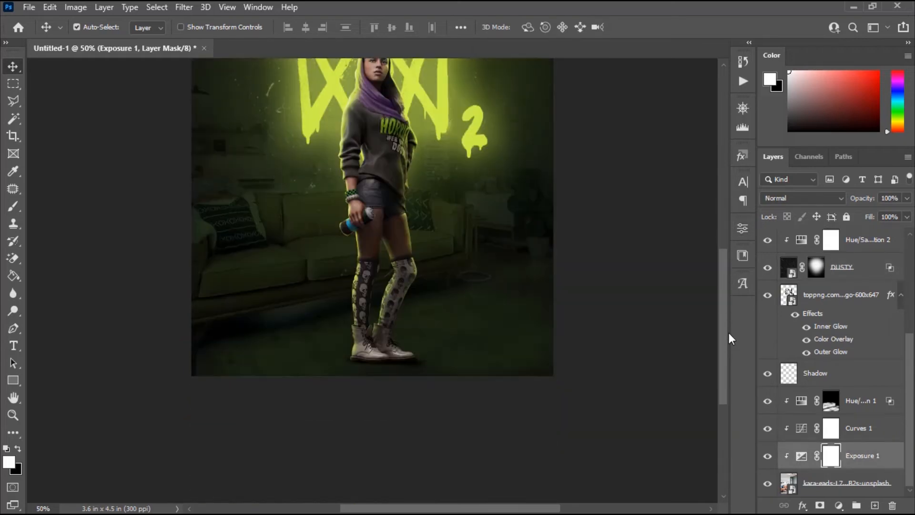
Step: Adjust the Outer Glow effect of the logo layer
{"action": "scroll", "coordinate": [768, 362], "scroll_direction": "up", "scroll_amount": 3}
{"action": "scroll", "coordinate": [820, 309], "scroll_direction": "down", "scroll_amount": 2}
{"action": "double_click", "coordinate": [831, 402]}
{"action": "left_click_drag", "start_coordinate": [729, 289], "coordinate": [740, 290]}
{"action": "mouse_move", "coordinate": [604, 124]}
{"action": "left_mouse_down"}
{"action": "mouse_move", "coordinate": [772, 104]}
{"action": "mouse_move", "coordinate": [611, 125]}
{"action": "left_mouse_up"}
{"action": "left_click_drag", "start_coordinate": [726, 186], "coordinate": [721, 185]}
{"action": "left_click_drag", "start_coordinate": [629, 120], "coordinate": [343, 275]}
{"action": "left_click", "coordinate": [650, 303]}
{"action": "left_click_drag", "start_coordinate": [723, 255], "coordinate": [722, 262]}
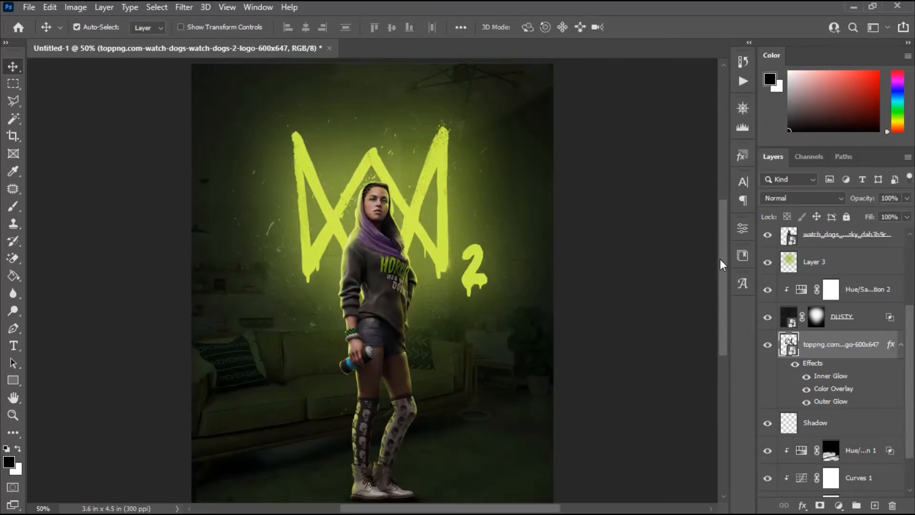
Step: Save the document in Photoshop format as Watch Dogs in the PSD 2022 folder
{"action": "left_click", "coordinate": [29, 8]}
{"action": "left_click", "coordinate": [36, 153]}
{"action": "left_click", "coordinate": [100, 308]}
{"action": "double_click", "coordinate": [200, 275]}
{"action": "left_click", "coordinate": [215, 348]}
{"action": "left_click", "coordinate": [200, 122]}
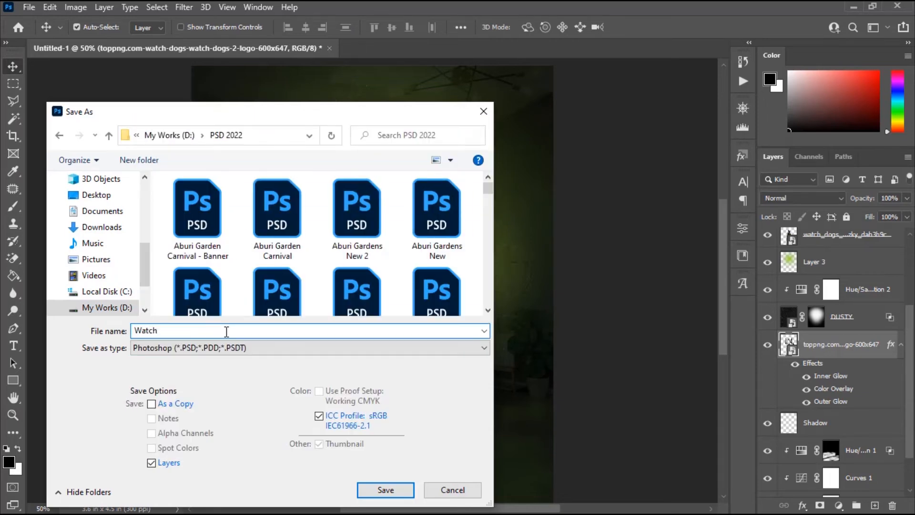
{"action": "key", "text": "Return"}
{"action": "left_click_drag", "start_coordinate": [723, 207], "coordinate": [721, 230]}
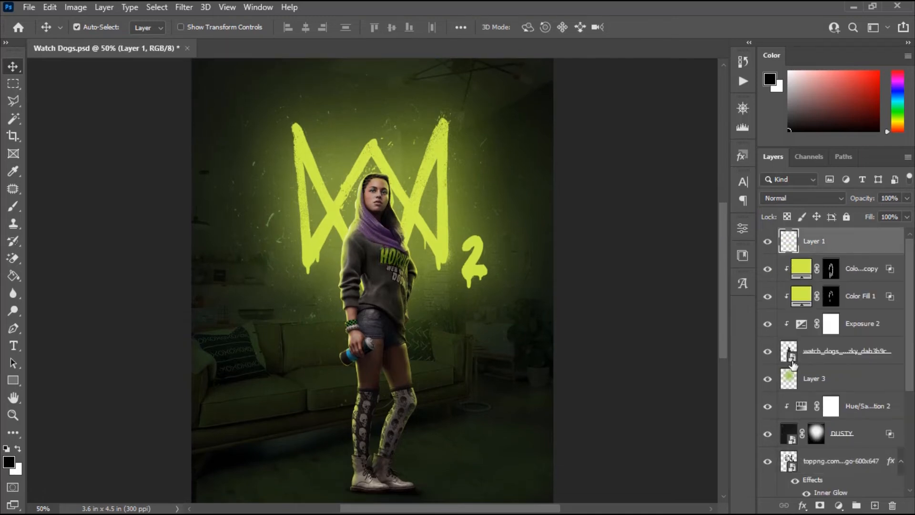
Step: Set the exposure of the character's Exposure 2 adjustment to -0.61
{"action": "left_click_drag", "start_coordinate": [723, 342], "coordinate": [721, 343]}
{"action": "left_click", "coordinate": [841, 351]}
{"action": "double_click", "coordinate": [801, 324]}
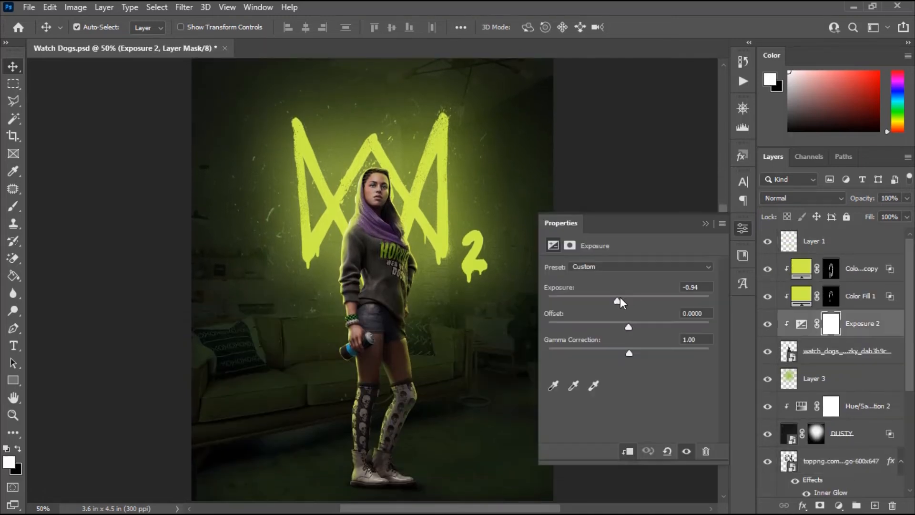
{"action": "mouse_move", "coordinate": [619, 299]}
{"action": "left_mouse_down"}
{"action": "mouse_move", "coordinate": [610, 301]}
{"action": "mouse_move", "coordinate": [622, 301]}
{"action": "left_mouse_up"}
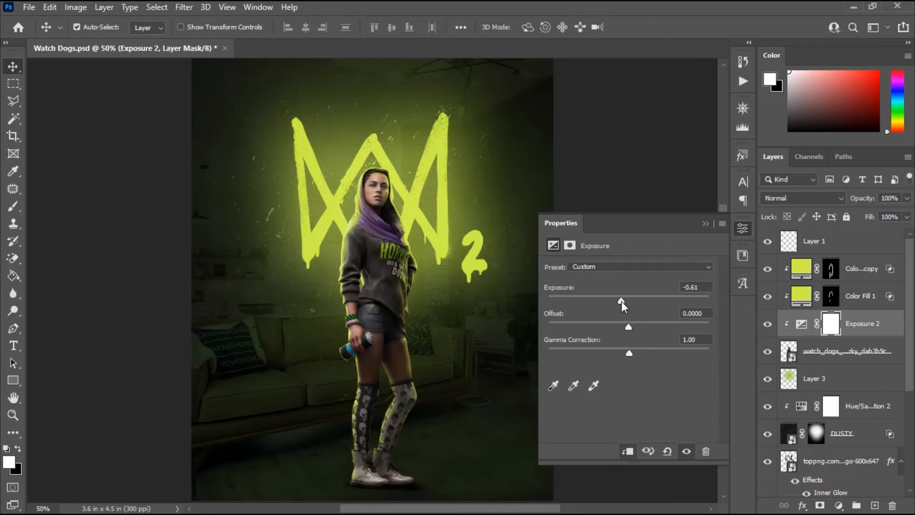
{"action": "left_click", "coordinate": [707, 224]}
{"action": "left_click_drag", "start_coordinate": [723, 236], "coordinate": [724, 244]}
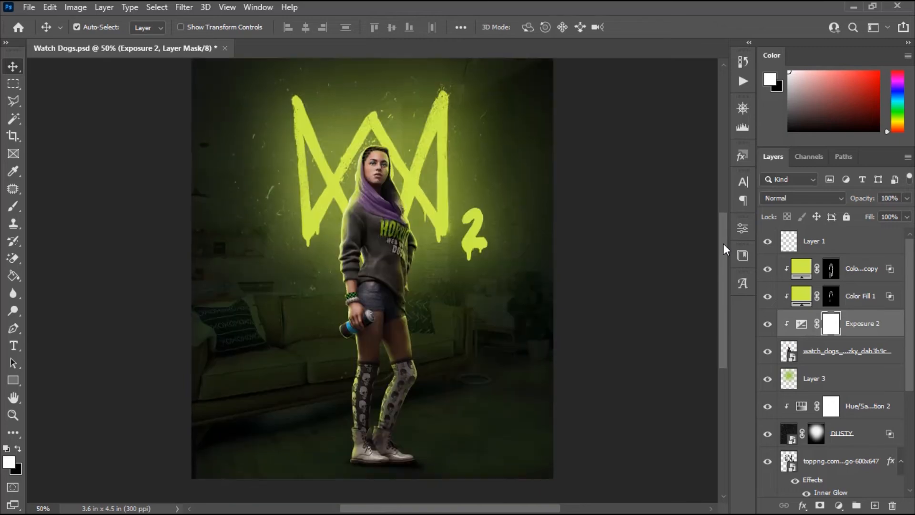
Step: Add a Color Lookup adjustment above Layer 1 using the 3Strip.look 3DLUT file
{"action": "mouse_move", "coordinate": [723, 243]}
{"action": "left_mouse_down"}
{"action": "mouse_move", "coordinate": [722, 213]}
{"action": "mouse_move", "coordinate": [726, 226]}
{"action": "left_mouse_up"}
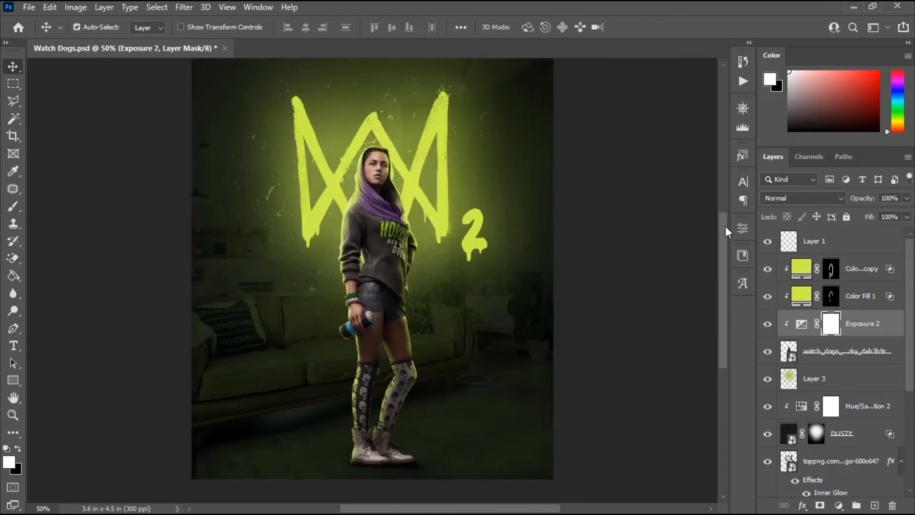
{"action": "mouse_move", "coordinate": [726, 226]}
{"action": "left_mouse_down"}
{"action": "mouse_move", "coordinate": [725, 234]}
{"action": "mouse_move", "coordinate": [726, 223]}
{"action": "left_mouse_up"}
{"action": "left_click", "coordinate": [844, 242]}
{"action": "left_click", "coordinate": [839, 505]}
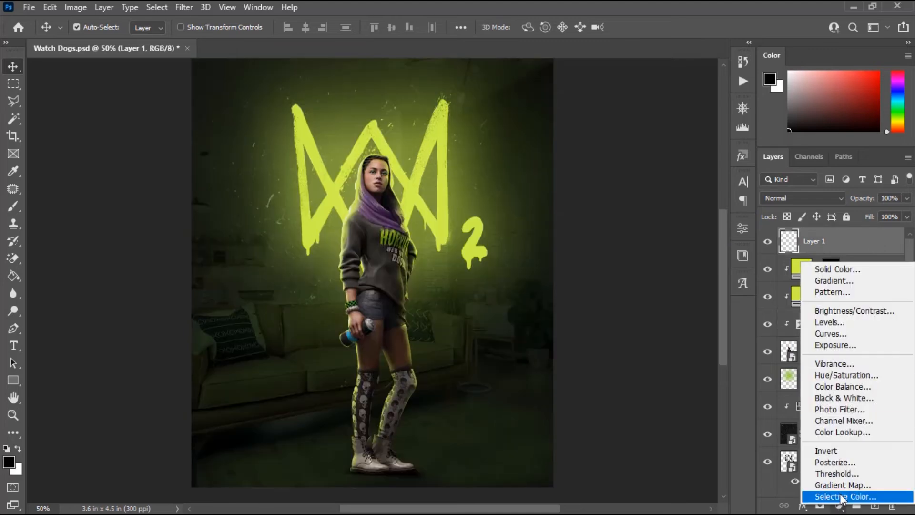
{"action": "left_click", "coordinate": [835, 432]}
{"action": "left_click", "coordinate": [653, 269]}
{"action": "left_click", "coordinate": [654, 270]}
{"action": "left_click", "coordinate": [653, 270]}
{"action": "left_click", "coordinate": [648, 167]}
{"action": "left_click", "coordinate": [706, 224]}
Step: Lower the Color Lookup layer's opacity to 72%, comparing the image with the layer hidden and shown
{"action": "left_click", "coordinate": [767, 242]}
{"action": "left_click", "coordinate": [767, 242]}
{"action": "left_click_drag", "start_coordinate": [724, 239], "coordinate": [725, 244]}
{"action": "left_click_drag", "start_coordinate": [907, 199], "coordinate": [891, 214]}
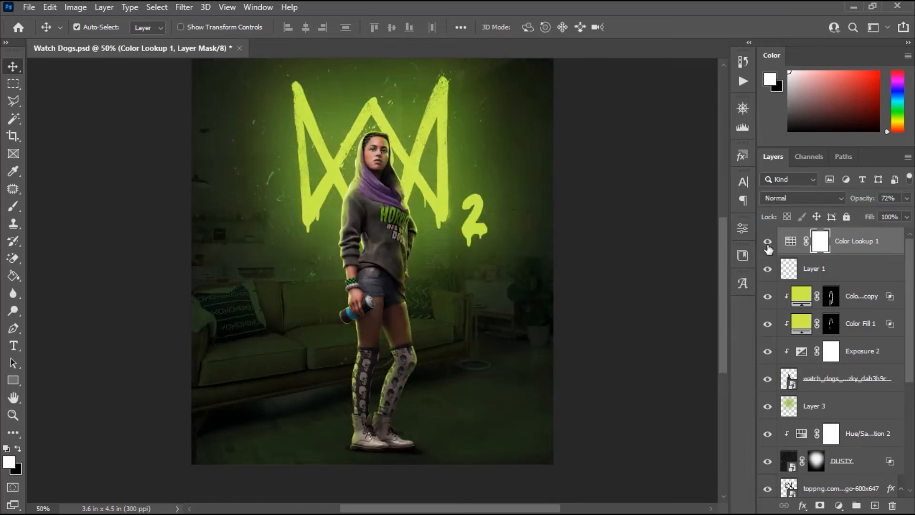
{"action": "left_click_drag", "start_coordinate": [723, 266], "coordinate": [724, 240]}
{"action": "left_click", "coordinate": [768, 243]}
{"action": "left_click", "coordinate": [768, 244]}
Step: Try several other 3DLUT files in the Color Lookup adjustment and compare the image with the layer hidden and shown
{"action": "double_click", "coordinate": [792, 244]}
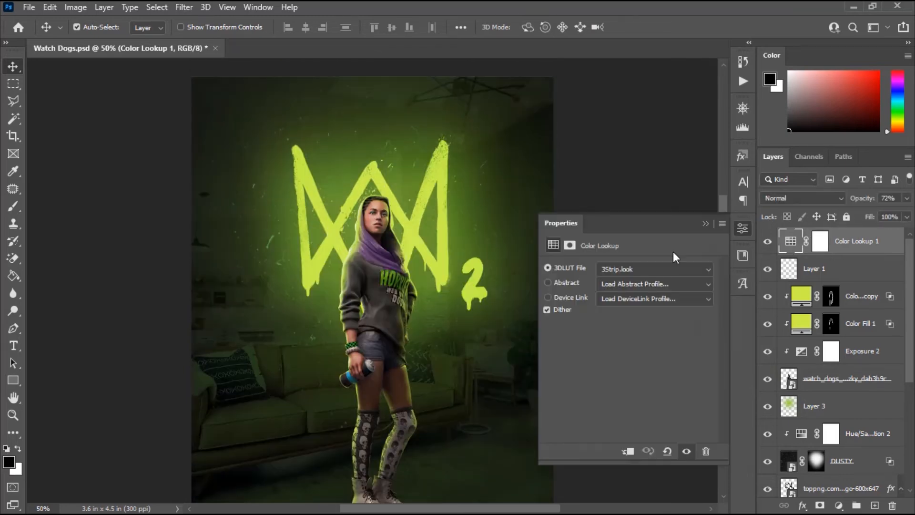
{"action": "left_click", "coordinate": [653, 270]}
{"action": "left_click", "coordinate": [630, 267]}
{"action": "left_click", "coordinate": [632, 270]}
{"action": "left_click", "coordinate": [642, 186]}
{"action": "left_click", "coordinate": [641, 271]}
{"action": "left_click", "coordinate": [643, 199]}
{"action": "left_click", "coordinate": [650, 270]}
{"action": "left_click", "coordinate": [648, 225]}
{"action": "left_click", "coordinate": [648, 271]}
{"action": "left_click", "coordinate": [641, 160]}
{"action": "left_click", "coordinate": [627, 269]}
{"action": "left_click", "coordinate": [641, 262]}
{"action": "left_click", "coordinate": [640, 267]}
{"action": "left_click", "coordinate": [642, 250]}
{"action": "left_click", "coordinate": [643, 271]}
{"action": "left_click", "coordinate": [644, 274]}
{"action": "left_click", "coordinate": [706, 223]}
{"action": "left_click_drag", "start_coordinate": [724, 217], "coordinate": [726, 253]}
{"action": "left_click", "coordinate": [768, 242]}
{"action": "left_click", "coordinate": [768, 242]}
Step: Add a Color Balance adjustment layer that shifts the image slightly toward red and yellow, and save the document
{"action": "left_click", "coordinate": [840, 505]}
{"action": "left_click", "coordinate": [830, 391]}
{"action": "left_click_drag", "start_coordinate": [612, 319], "coordinate": [619, 295]}
{"action": "left_click_drag", "start_coordinate": [611, 341], "coordinate": [607, 341]}
{"action": "left_click", "coordinate": [706, 224]}
{"action": "mouse_move", "coordinate": [724, 219]}
{"action": "left_mouse_down"}
{"action": "mouse_move", "coordinate": [725, 251]}
{"action": "mouse_move", "coordinate": [728, 224]}
{"action": "left_mouse_up"}
{"action": "key", "text": "ctrl+s"}
{"action": "scroll", "coordinate": [719, 257], "scroll_direction": "down", "scroll_amount": 2}
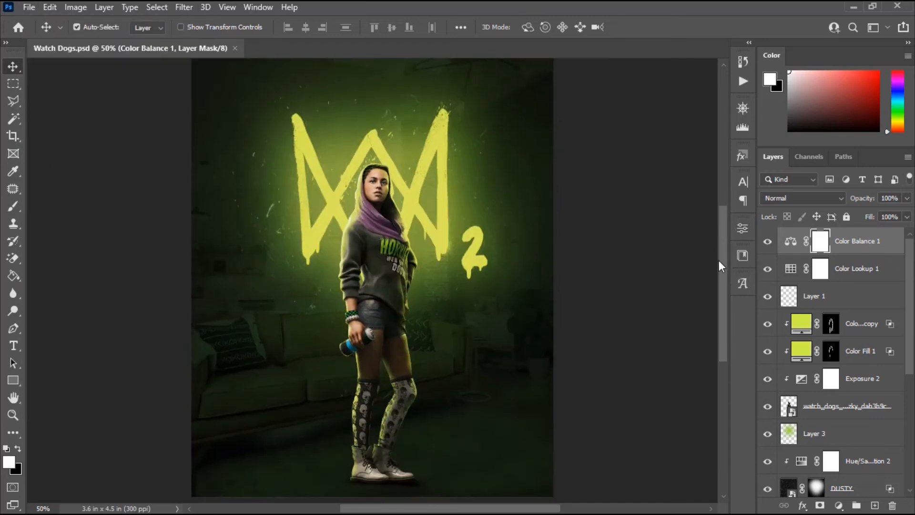
Step: Stamp all visible layers into a merged layer at the top of the stack and hide it
{"action": "mouse_move", "coordinate": [719, 261]}
{"action": "left_mouse_down"}
{"action": "mouse_move", "coordinate": [723, 235]}
{"action": "mouse_move", "coordinate": [722, 262]}
{"action": "mouse_move", "coordinate": [721, 249]}
{"action": "left_mouse_up"}
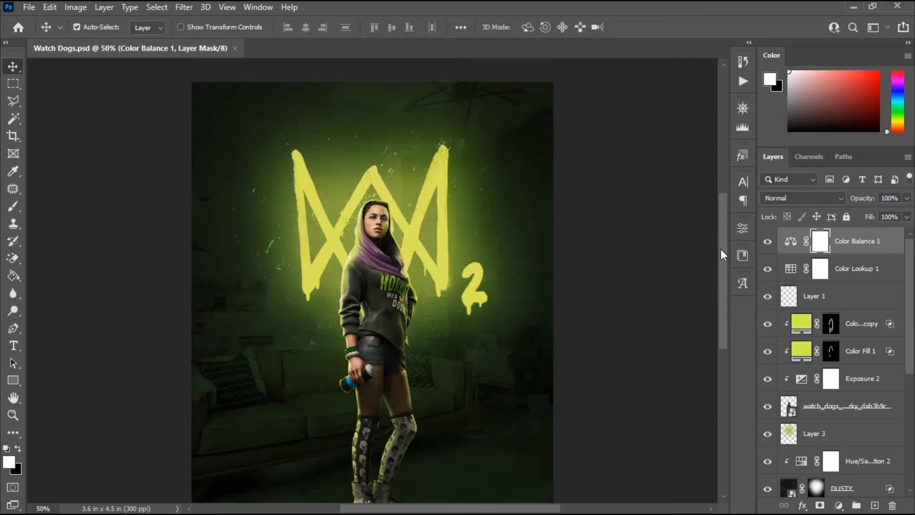
{"action": "mouse_move", "coordinate": [721, 248]}
{"action": "left_mouse_down"}
{"action": "mouse_move", "coordinate": [725, 285]}
{"action": "mouse_move", "coordinate": [723, 241]}
{"action": "mouse_move", "coordinate": [725, 262]}
{"action": "mouse_move", "coordinate": [723, 242]}
{"action": "mouse_move", "coordinate": [713, 270]}
{"action": "mouse_move", "coordinate": [730, 279]}
{"action": "mouse_move", "coordinate": [723, 281]}
{"action": "mouse_move", "coordinate": [720, 262]}
{"action": "mouse_move", "coordinate": [724, 283]}
{"action": "mouse_move", "coordinate": [722, 266]}
{"action": "left_mouse_up"}
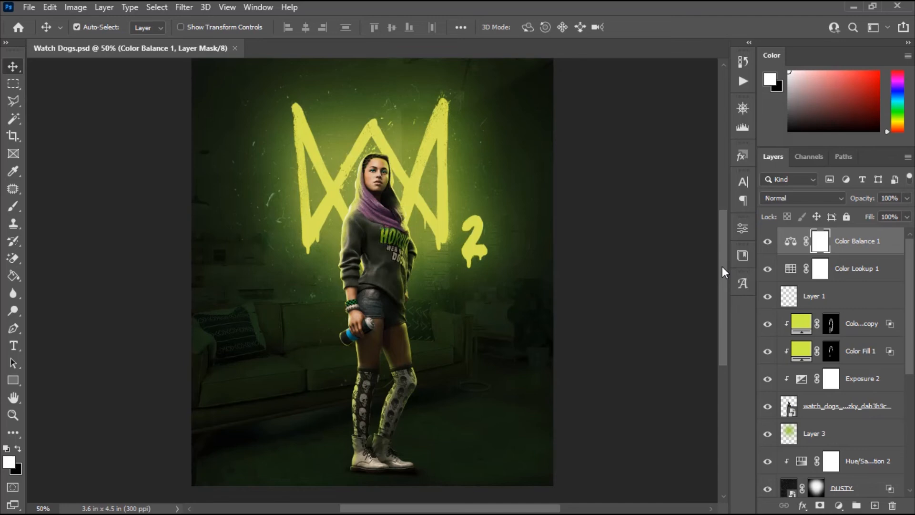
{"action": "key", "text": "ctrl+shift+alt+e"}
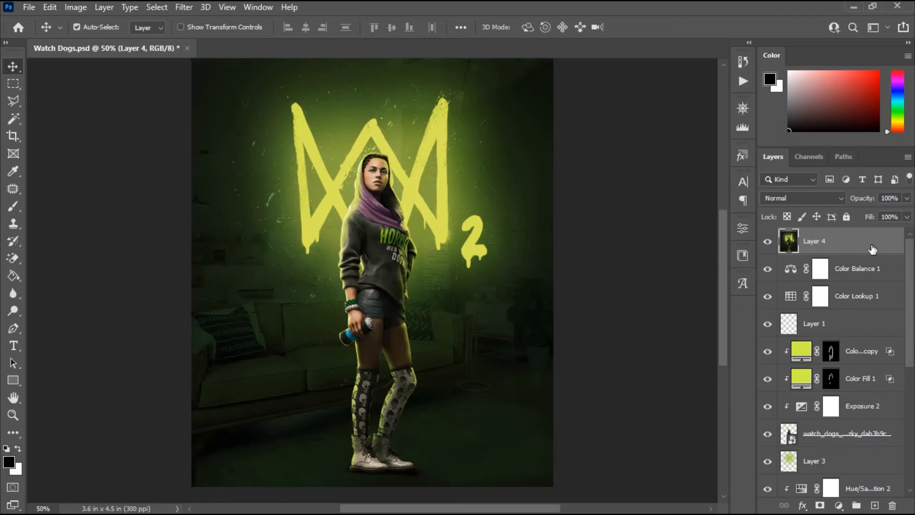
{"action": "left_click_drag", "start_coordinate": [724, 257], "coordinate": [723, 260]}
{"action": "left_click", "coordinate": [768, 242]}
Step: Create another merged copy of the visible image below the hidden Layer 4 and make it a smart object
{"action": "scroll", "coordinate": [821, 362], "scroll_direction": "down", "scroll_amount": 10}
{"action": "left_click", "coordinate": [827, 487]}
{"action": "left_click", "coordinate": [184, 7]}
{"action": "mouse_move", "coordinate": [205, 173]}
{"action": "left_click", "coordinate": [391, 226]}
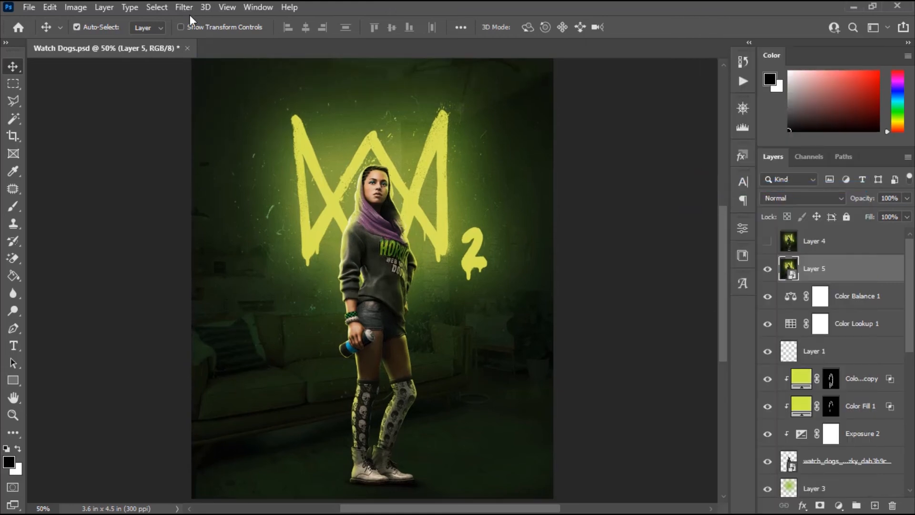
Step: Open the Camera Raw Filter on Layer 5 and set Contrast +11, Highlights +2, Shadows +1, Whites +23 and Blacks -9
{"action": "left_click", "coordinate": [184, 7]}
{"action": "left_click", "coordinate": [237, 115]}
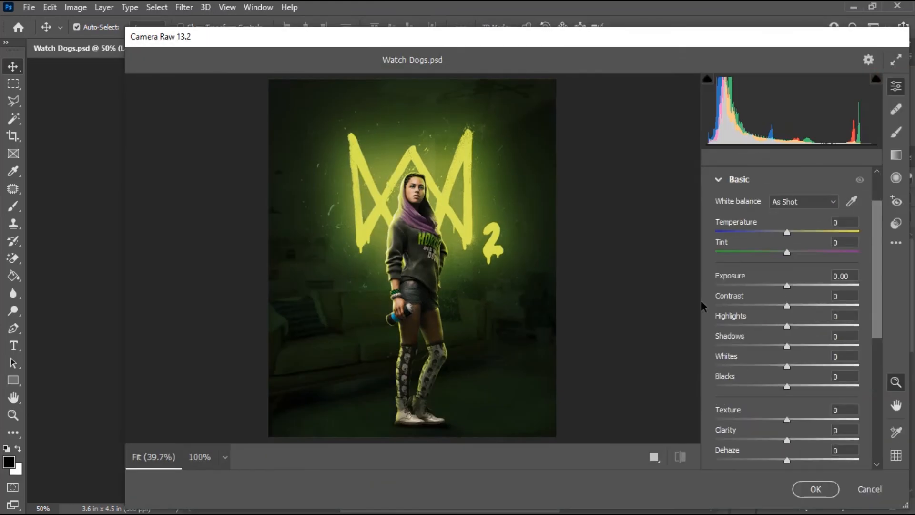
{"action": "left_click_drag", "start_coordinate": [787, 306], "coordinate": [788, 347]}
{"action": "left_click_drag", "start_coordinate": [787, 366], "coordinate": [781, 386]}
{"action": "left_click_drag", "start_coordinate": [878, 262], "coordinate": [880, 308]}
Step: Set Texture to +15, Clarity to 0, Vibrance to +11 and Saturation to +7 in the Basic adjustments
{"action": "left_click_drag", "start_coordinate": [788, 330], "coordinate": [800, 329]}
{"action": "left_click_drag", "start_coordinate": [880, 286], "coordinate": [880, 303]}
{"action": "left_click_drag", "start_coordinate": [787, 310], "coordinate": [798, 310]}
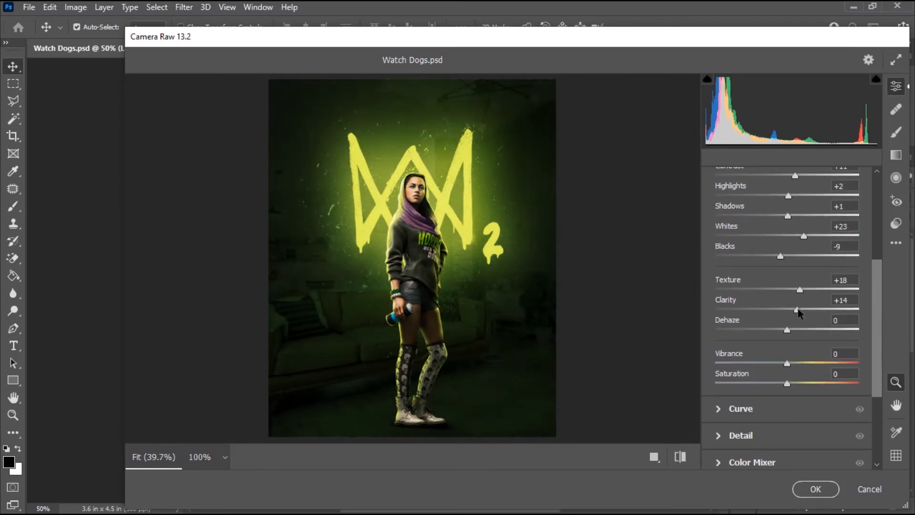
{"action": "left_click_drag", "start_coordinate": [793, 383], "coordinate": [797, 384]}
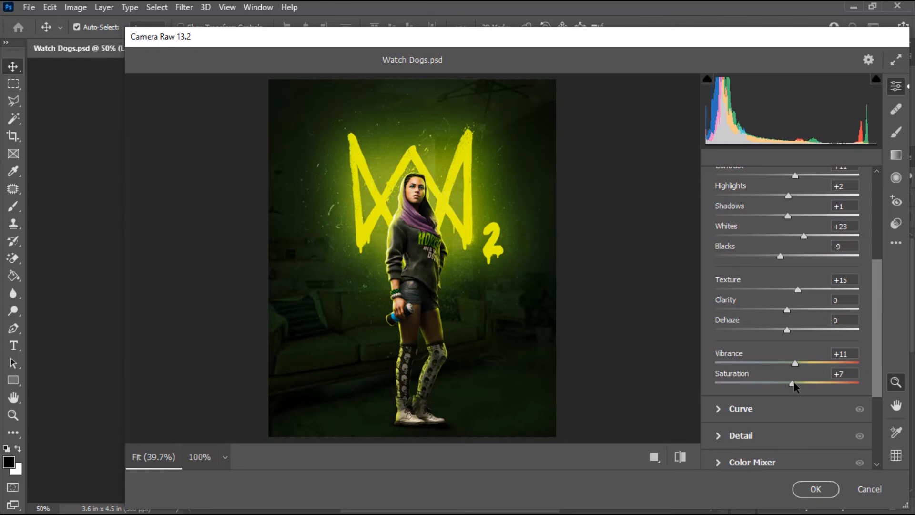
{"action": "scroll", "coordinate": [725, 217], "scroll_direction": "up", "scroll_amount": 5}
{"action": "left_click", "coordinate": [726, 217]}
Step: Add a small amount of grain in the Effects settings, checking the character and logo at 100% zoom
{"action": "left_click", "coordinate": [721, 421]}
{"action": "left_click", "coordinate": [197, 456]}
{"action": "left_click", "coordinate": [426, 143]}
{"action": "mouse_move", "coordinate": [716, 405]}
{"action": "left_mouse_down"}
{"action": "mouse_move", "coordinate": [738, 404]}
{"action": "mouse_move", "coordinate": [726, 405]}
{"action": "left_mouse_up"}
{"action": "left_click", "coordinate": [426, 143]}
{"action": "left_click", "coordinate": [392, 334]}
{"action": "left_click", "coordinate": [391, 334]}
{"action": "left_click", "coordinate": [416, 191]}
{"action": "left_click", "coordinate": [416, 191]}
{"action": "left_click", "coordinate": [416, 252]}
{"action": "left_click", "coordinate": [729, 372]}
Step: Set Sharpening to 41, Noise Reduction to 22 and Color Noise Reduction to 36 in the Detail settings
{"action": "left_click", "coordinate": [741, 287]}
{"action": "left_click", "coordinate": [409, 186]}
{"action": "left_click_drag", "start_coordinate": [716, 319], "coordinate": [755, 320]}
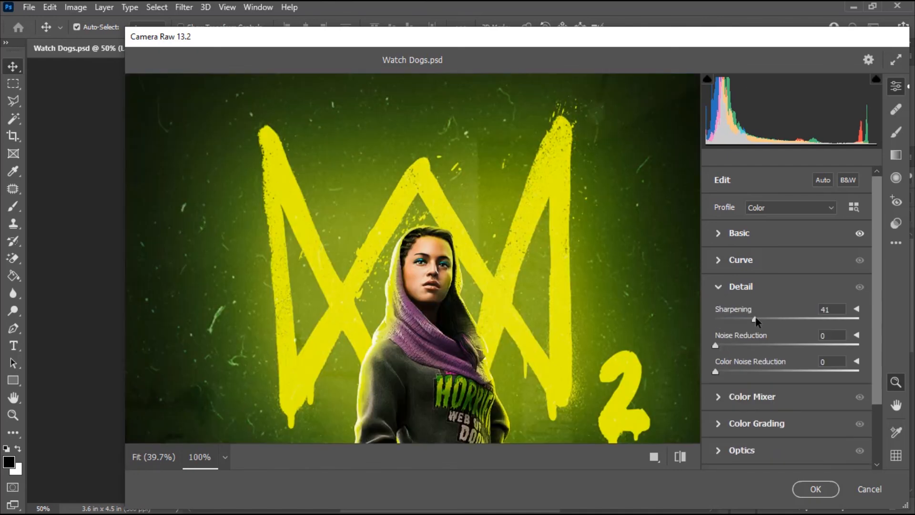
{"action": "left_click", "coordinate": [437, 254]}
{"action": "left_click", "coordinate": [437, 254]}
{"action": "left_click", "coordinate": [437, 253]}
{"action": "left_click", "coordinate": [413, 183]}
{"action": "left_click_drag", "start_coordinate": [715, 346], "coordinate": [748, 345]}
{"action": "left_click_drag", "start_coordinate": [716, 372], "coordinate": [766, 372]}
{"action": "left_click", "coordinate": [444, 320]}
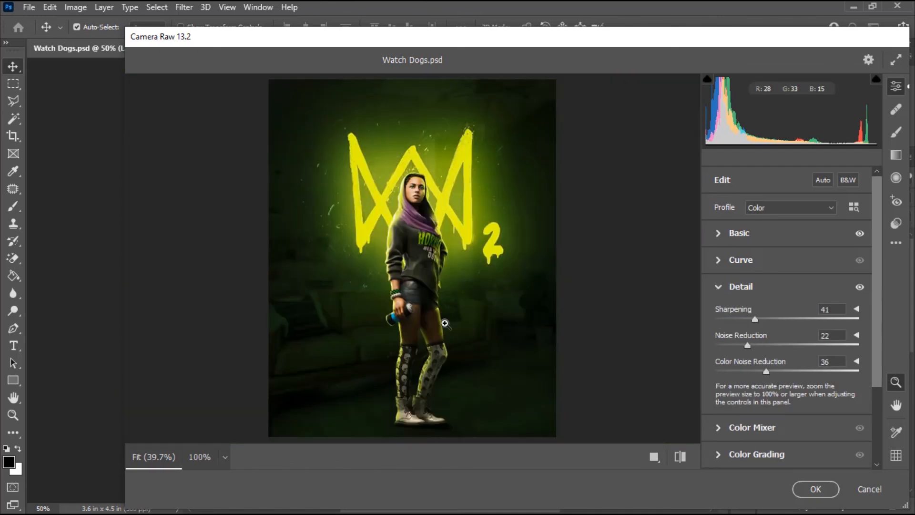
{"action": "left_click", "coordinate": [719, 287]}
Step: In Color Grading, reset the midtone saturation to 0 and tint the highlights slightly green
{"action": "left_click", "coordinate": [720, 340]}
{"action": "left_click_drag", "start_coordinate": [788, 271], "coordinate": [783, 263]}
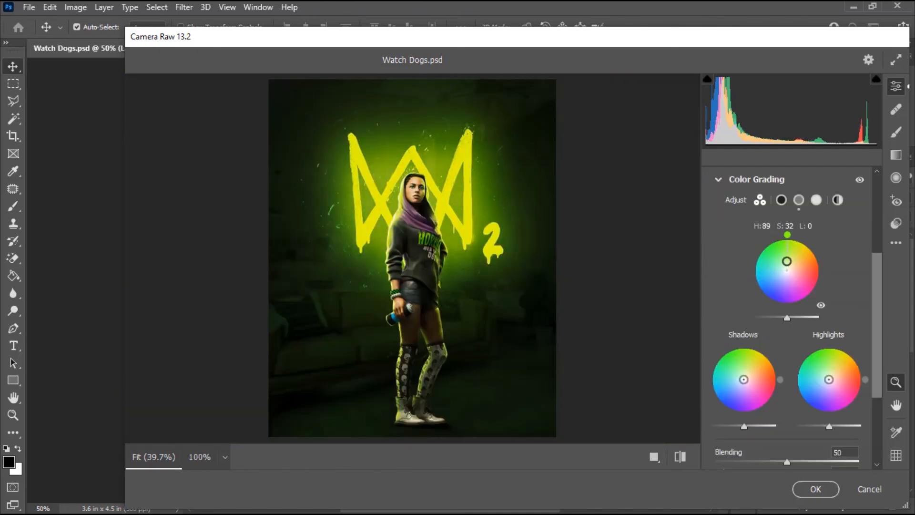
{"action": "left_click_drag", "start_coordinate": [787, 234], "coordinate": [819, 229]}
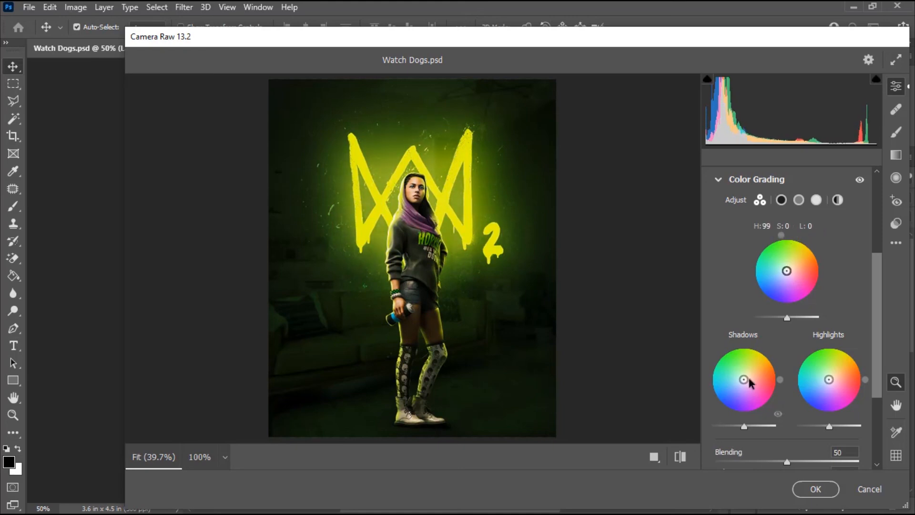
{"action": "left_click_drag", "start_coordinate": [830, 379], "coordinate": [830, 372]}
{"action": "left_click", "coordinate": [742, 181]}
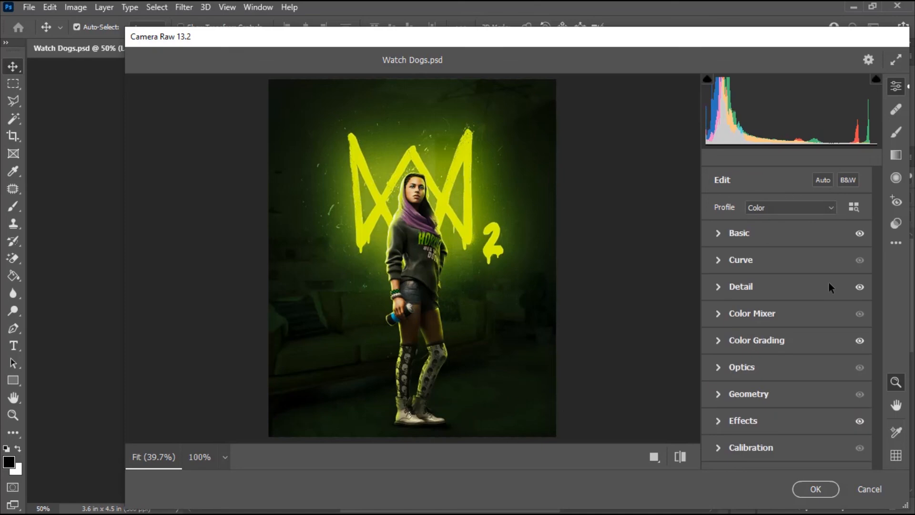
Step: Set the Calibration primaries' hue and saturation to red +6/+7, green +12/+14 and blue +5/+11, and show before and after side by side
{"action": "left_click", "coordinate": [368, 358]}
{"action": "left_click", "coordinate": [368, 358]}
{"action": "left_click", "coordinate": [745, 448]}
{"action": "left_click_drag", "start_coordinate": [787, 316], "coordinate": [793, 336]}
{"action": "left_click_drag", "start_coordinate": [788, 376], "coordinate": [798, 397]}
{"action": "left_click_drag", "start_coordinate": [788, 437], "coordinate": [795, 458]}
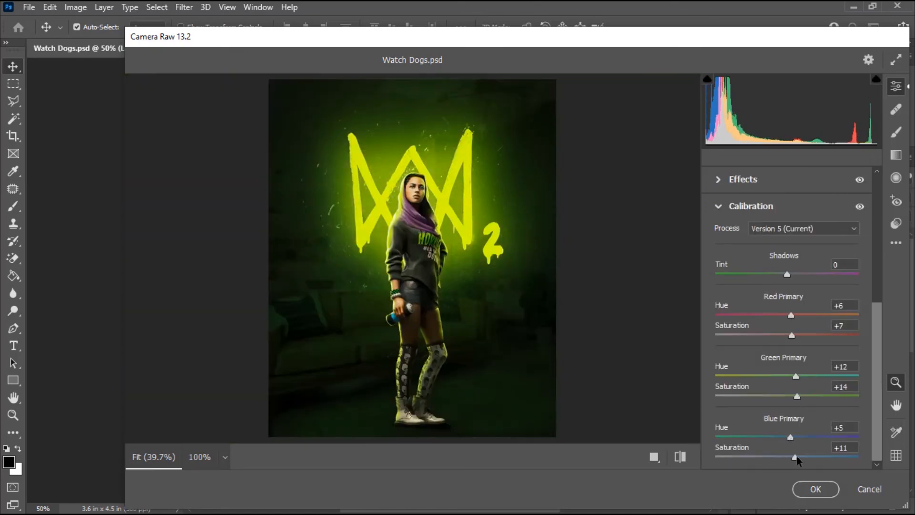
{"action": "left_click", "coordinate": [680, 457]}
{"action": "left_click", "coordinate": [721, 209]}
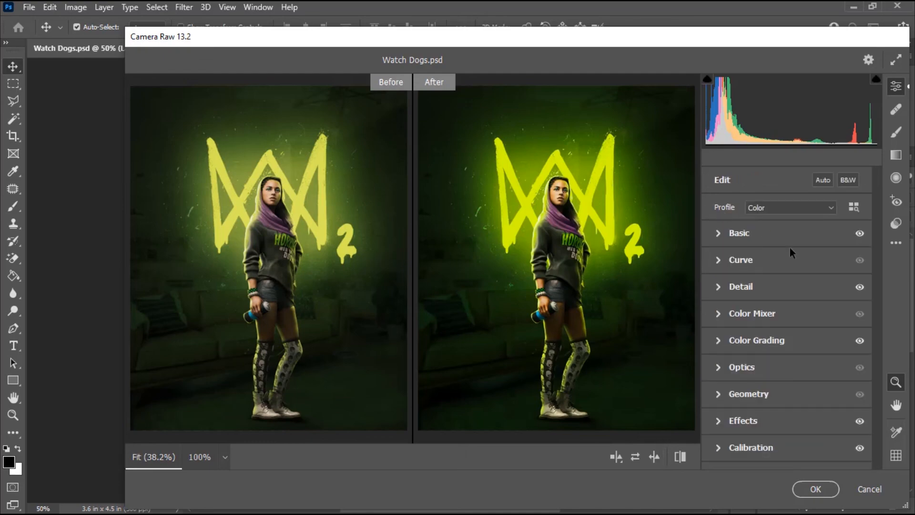
Step: Apply the Camera Raw adjustments to the composite and check the graded character and logo at 50% zoom
{"action": "left_click", "coordinate": [815, 489]}
{"action": "key", "text": "ctrl+minus"}
{"action": "key", "text": "ctrl+minus"}
{"action": "key", "text": "ctrl+plus"}
{"action": "key", "text": "ctrl+plus"}
{"action": "left_click_drag", "start_coordinate": [722, 314], "coordinate": [726, 293]}
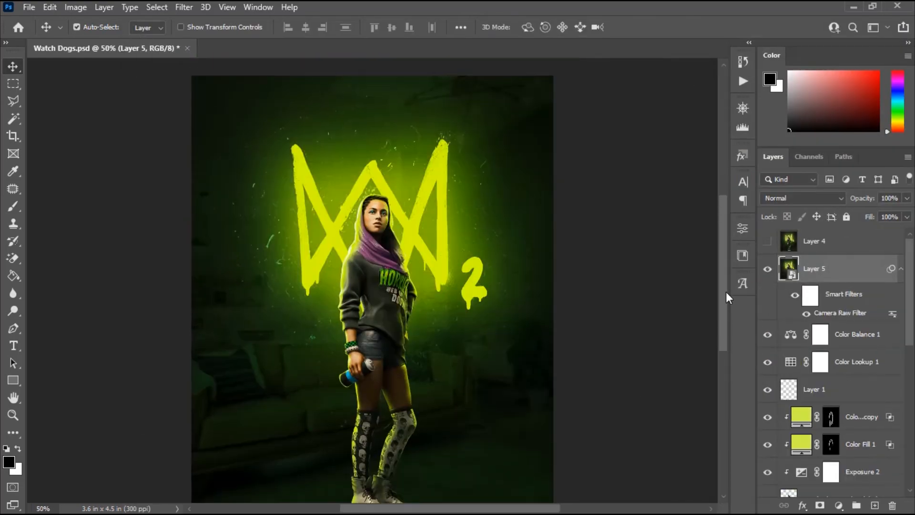